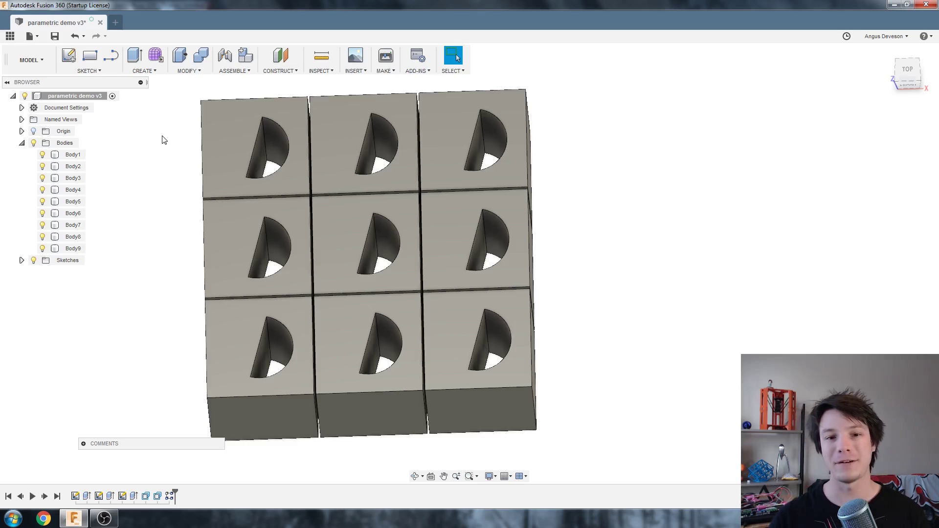
# Select the top-left cube's face and open Change Parameters from the MODIFY menu.
pyautogui.click(230, 131)
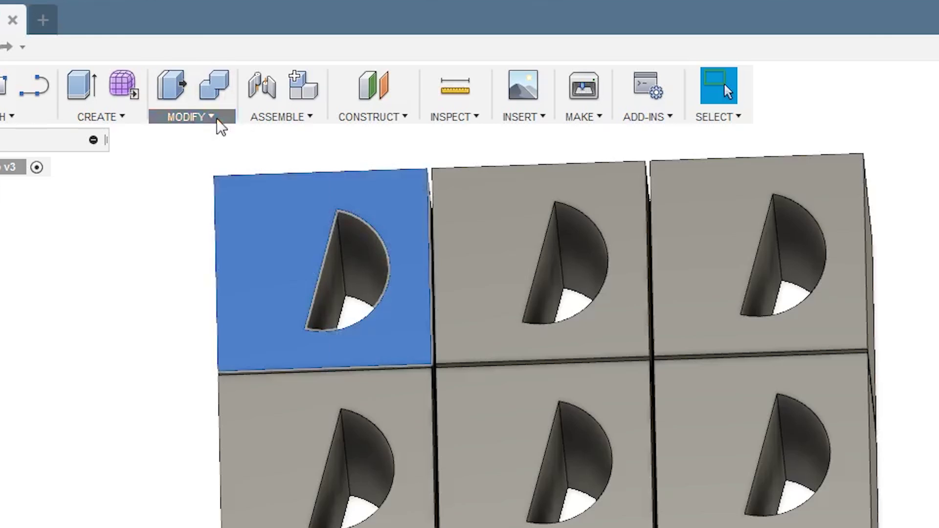
pyautogui.click(200, 72)
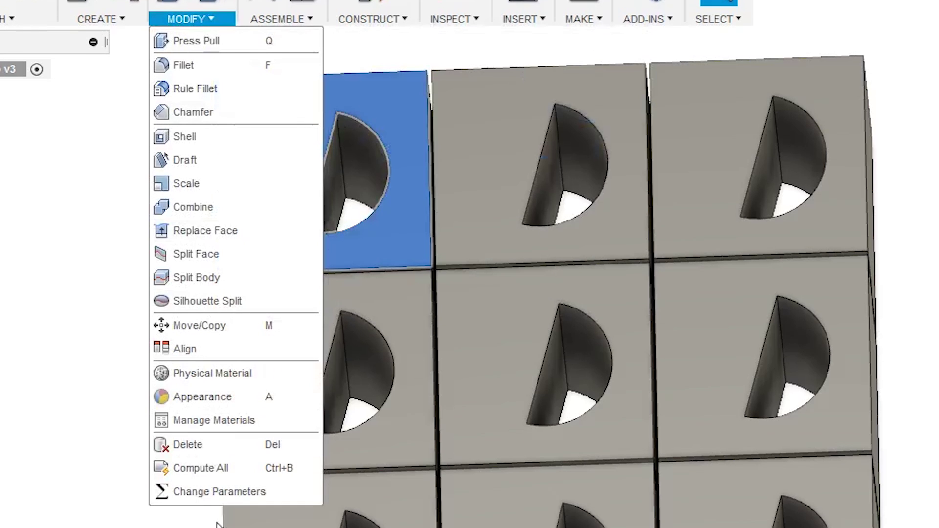
pyautogui.click(227, 492)
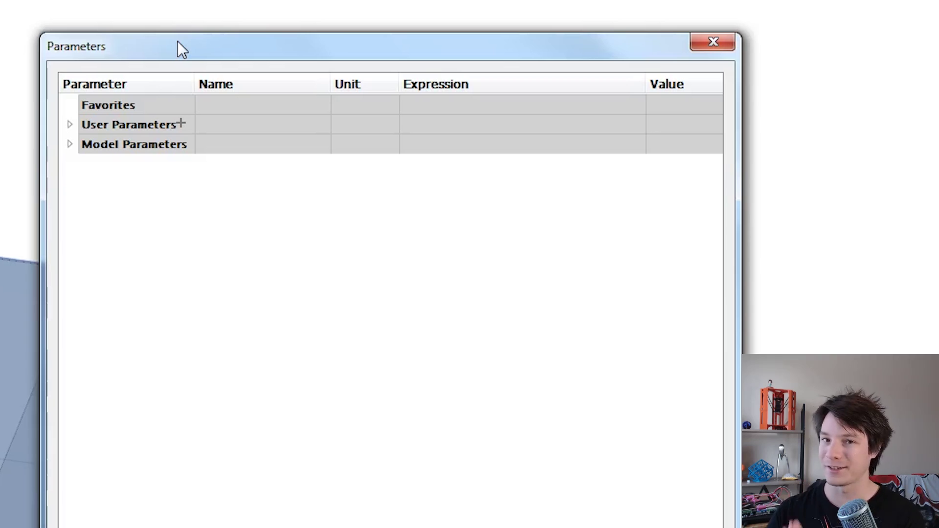
# Expand User Parameters to show CubeSize, Clearance, GridCount, HoleSize and BoreAngle, then widen and move the dialog.
pyautogui.click(69, 144)
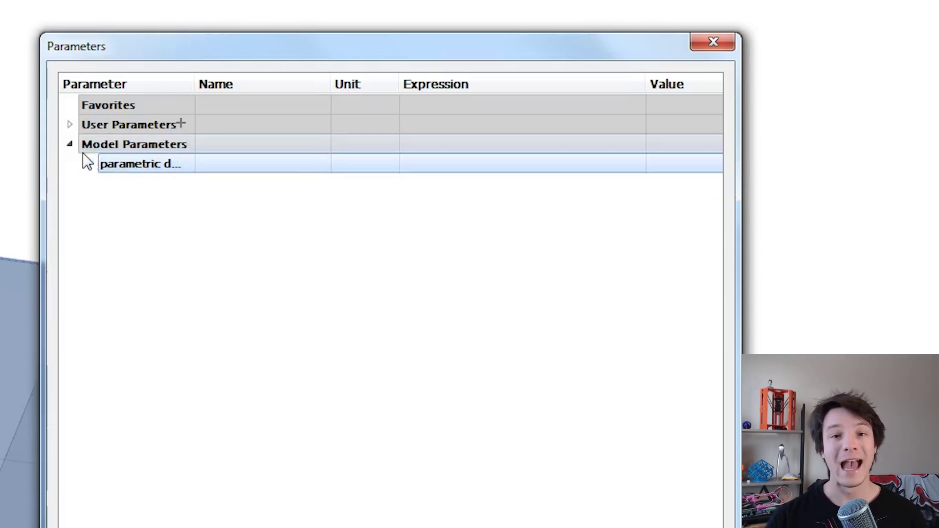
pyautogui.click(88, 164)
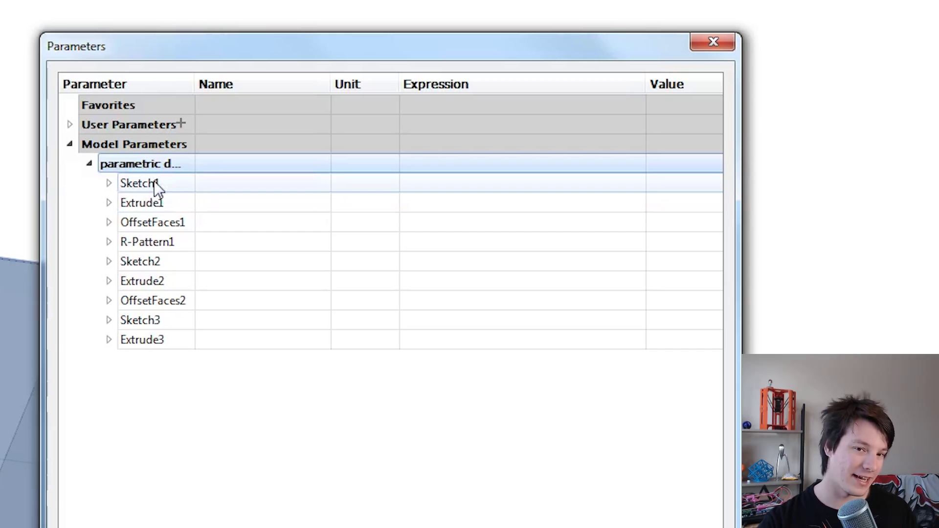
pyautogui.click(70, 143)
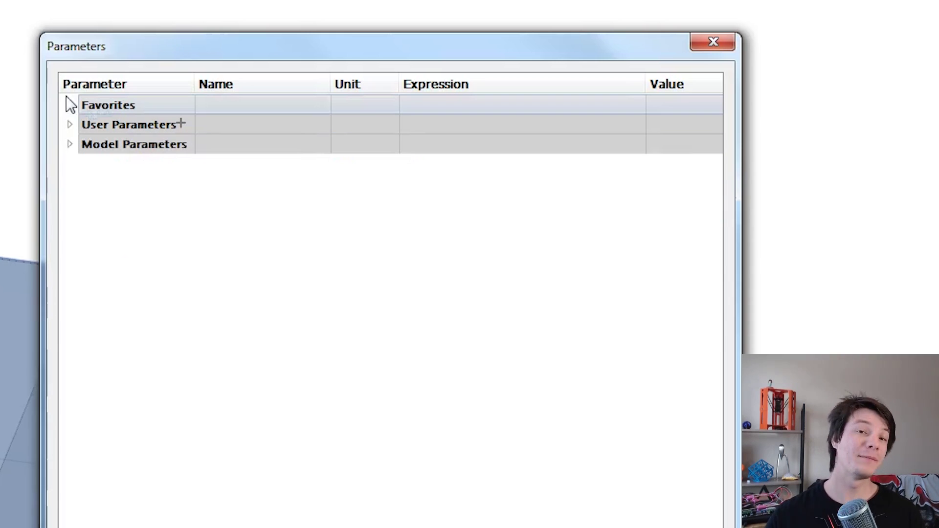
pyautogui.click(71, 129)
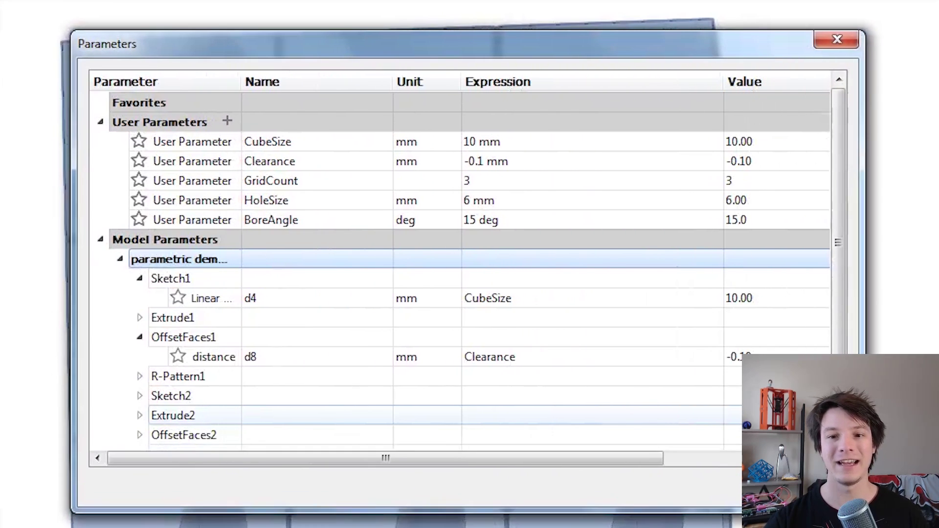
pyautogui.moveTo(866, 513); pyautogui.dragTo(895, 499)
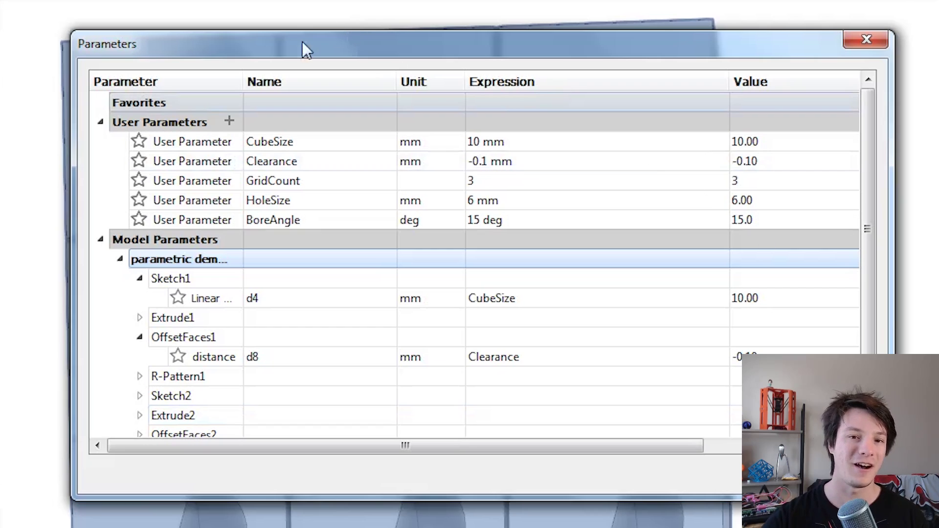
pyautogui.moveTo(302, 41); pyautogui.dragTo(439, 63)
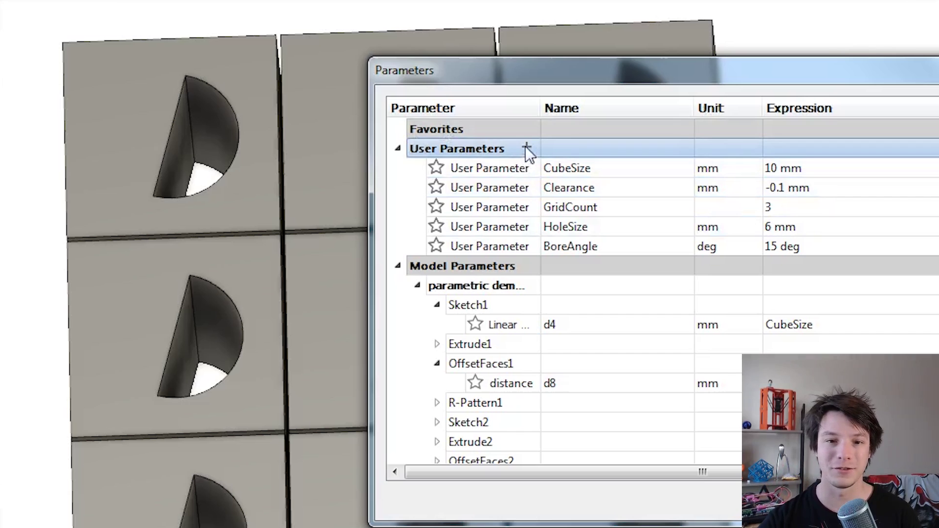
pyautogui.click(527, 149)
pyautogui.moveTo(705, 215); pyautogui.dragTo(293, 101)
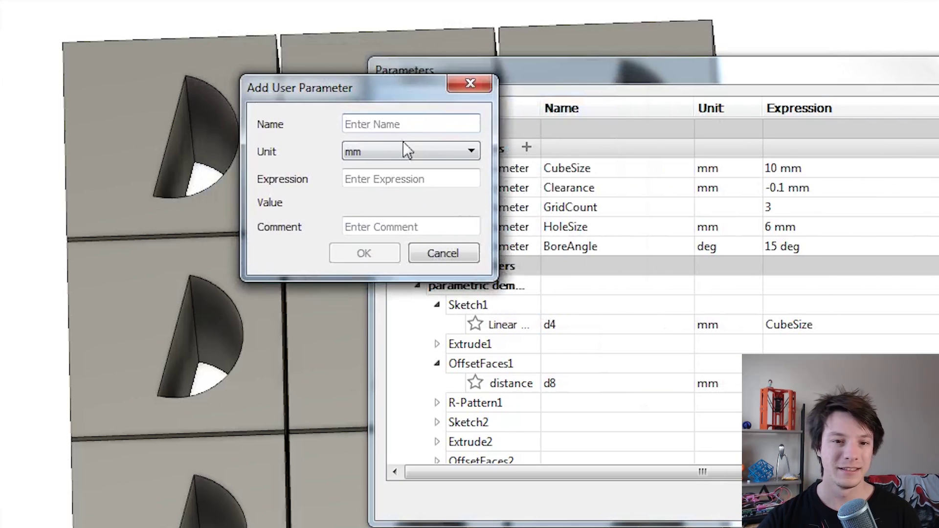
pyautogui.click(437, 154)
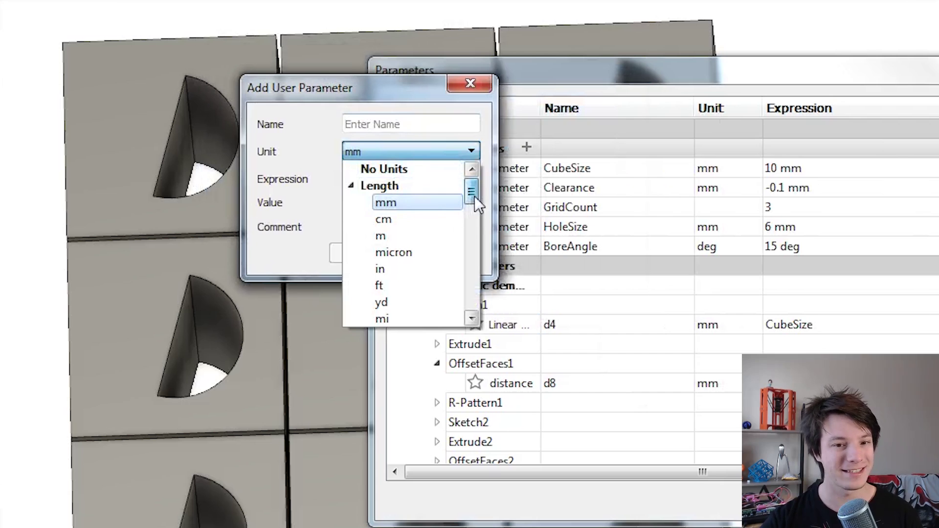
pyautogui.moveTo(474, 196); pyautogui.dragTo(488, 221)
pyautogui.scroll(-2, 415, 193)
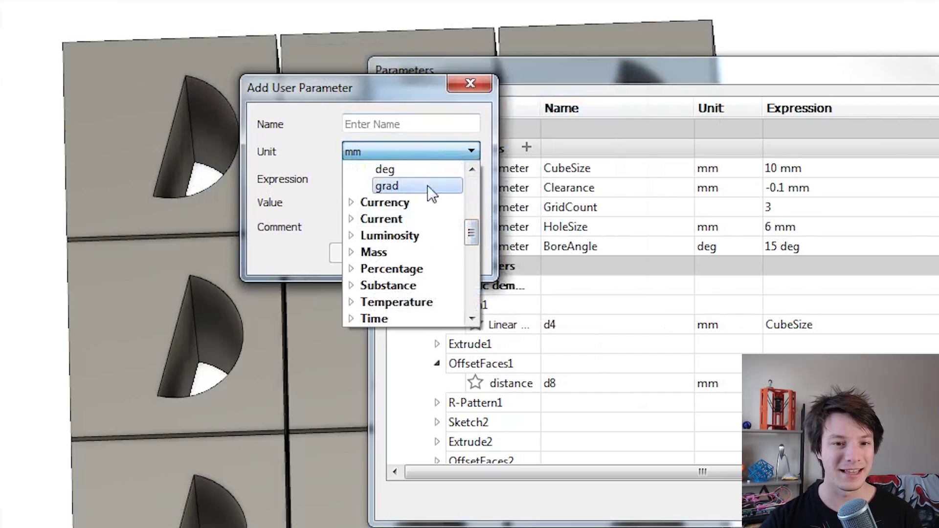
pyautogui.scroll(1, 429, 185)
pyautogui.scroll(-1, 402, 213)
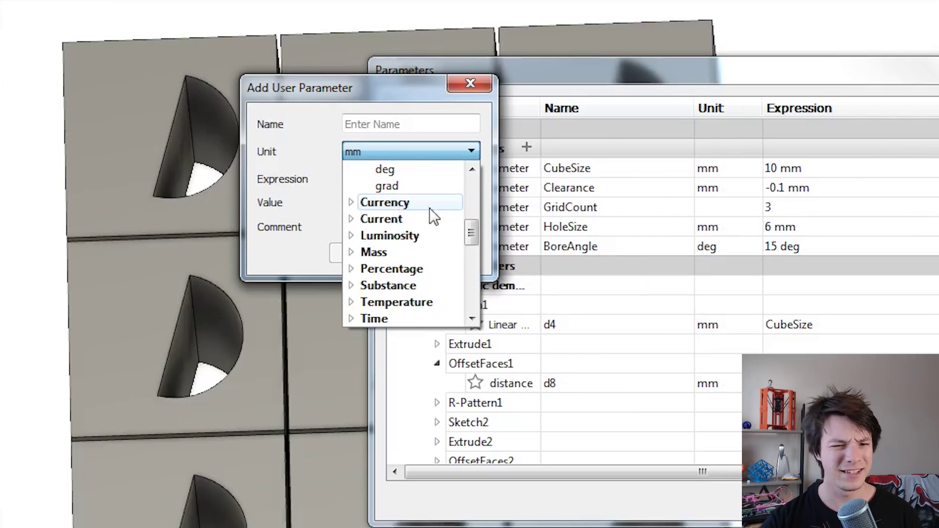
pyautogui.scroll(-1, 419, 233)
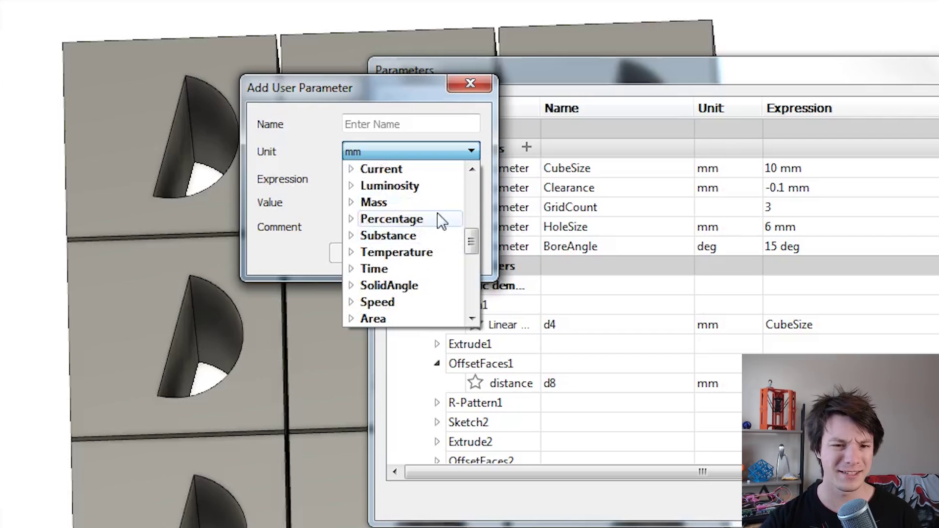
pyautogui.scroll(-4, 439, 218)
pyautogui.scroll(-3, 443, 221)
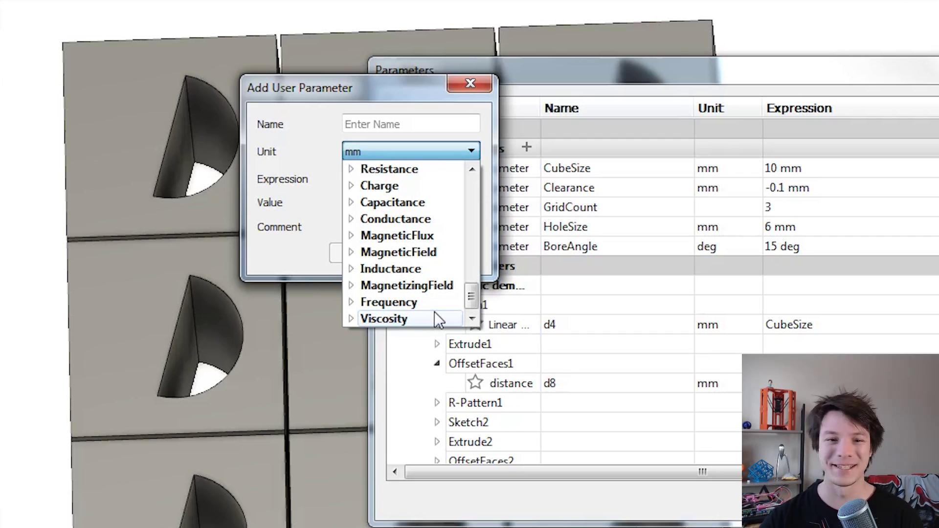
pyautogui.scroll(10, 450, 222)
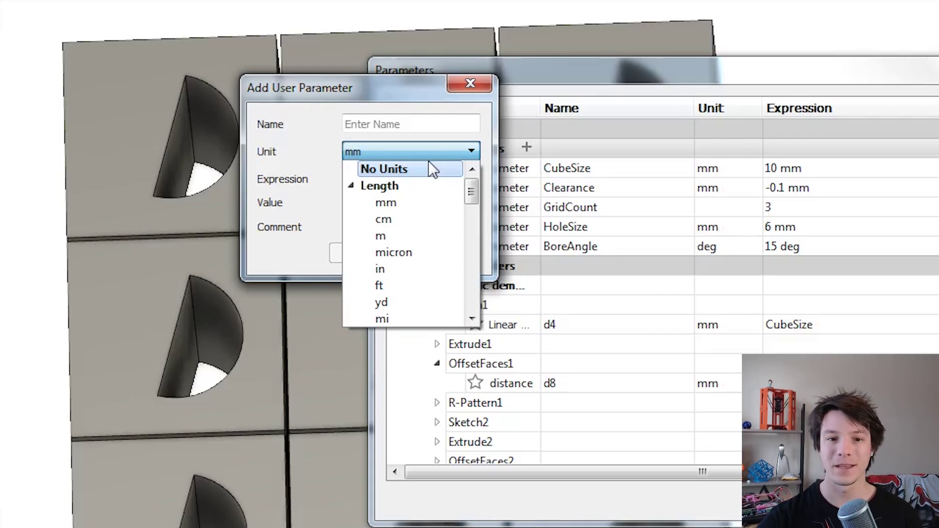
pyautogui.click(463, 92)
pyautogui.click(470, 84)
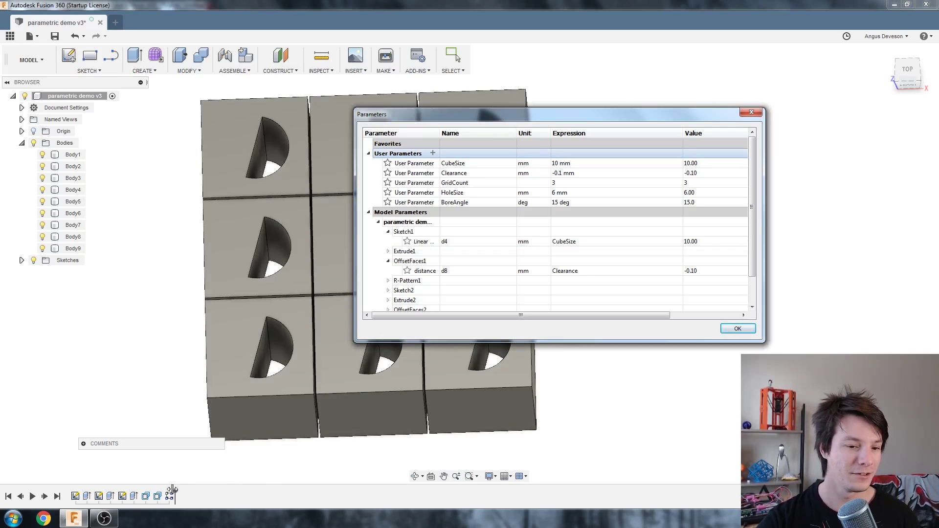
# Roll the timeline back to the first feature and edit Sketch1.
pyautogui.moveTo(175, 495); pyautogui.dragTo(81, 492)
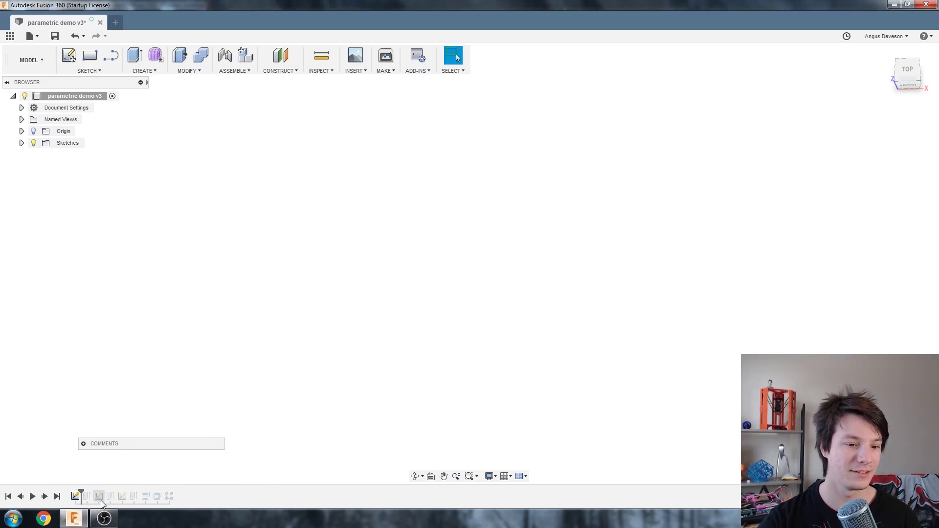
pyautogui.click(22, 143)
pyautogui.click(42, 155)
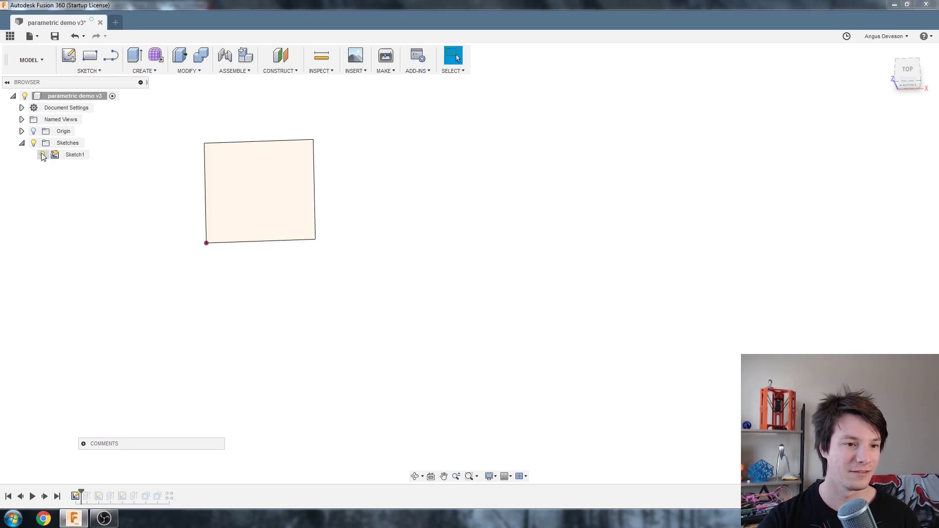
pyautogui.rightClick(76, 496)
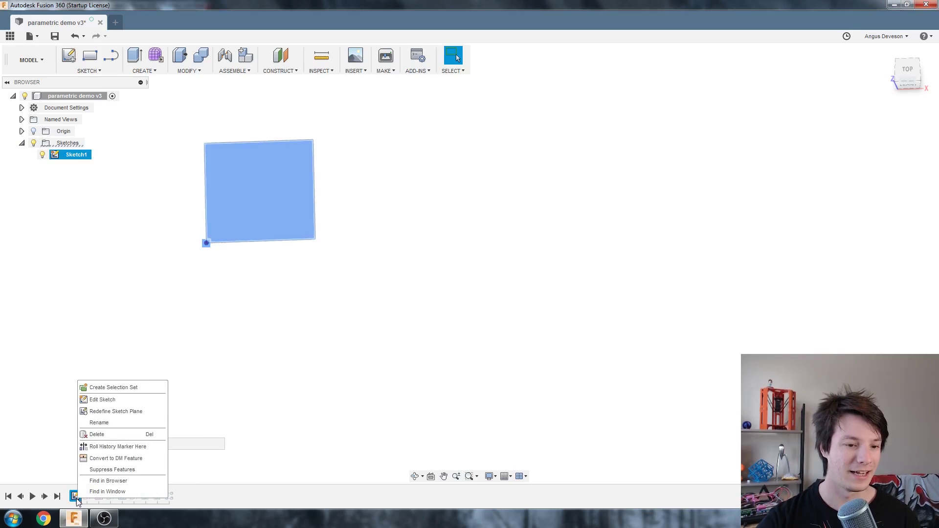
pyautogui.click(102, 400)
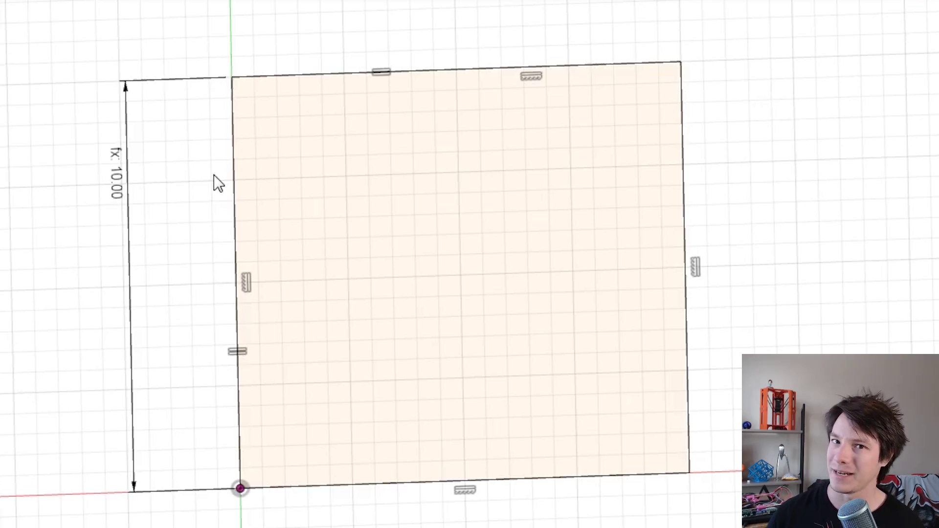
# Drive the square's side dimension by the CubeSize parameter instead of a fixed 10 mm.
pyautogui.doubleClick(113, 185)
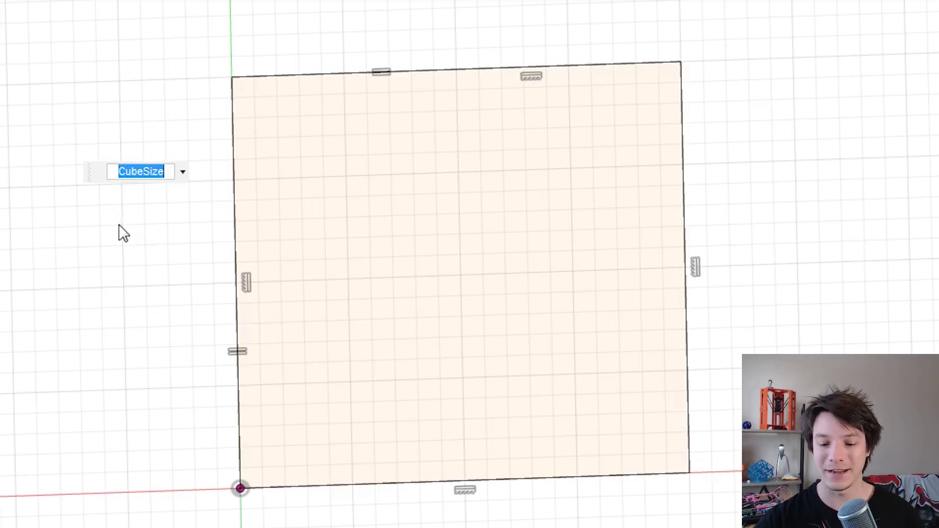
pyautogui.press('BackSpace')
pyautogui.write('10')
pyautogui.press('BackSpace')
pyautogui.press('BackSpace')
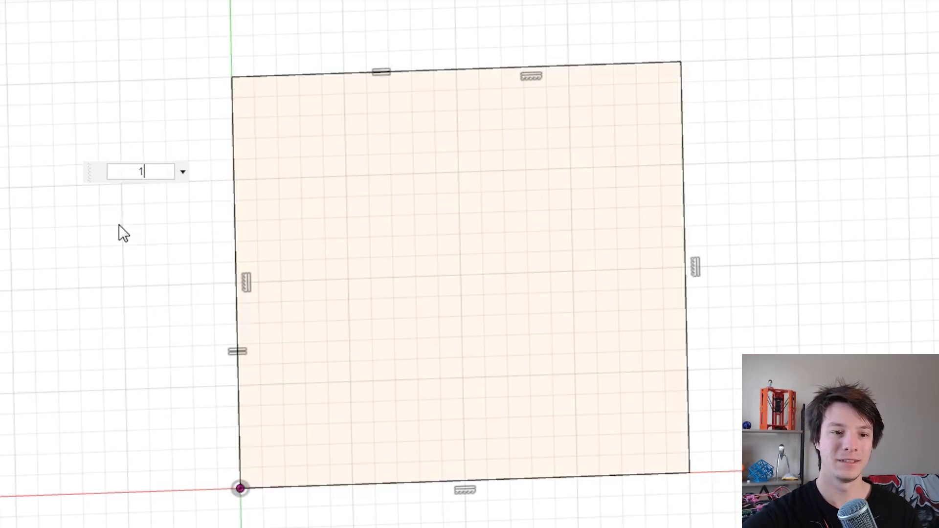
pyautogui.write('10')
pyautogui.press('Return')
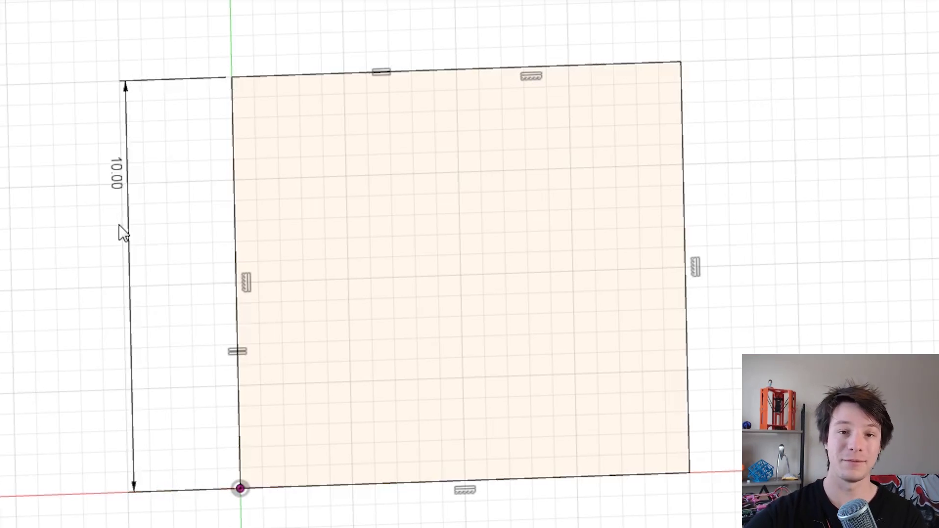
pyautogui.doubleClick(120, 174)
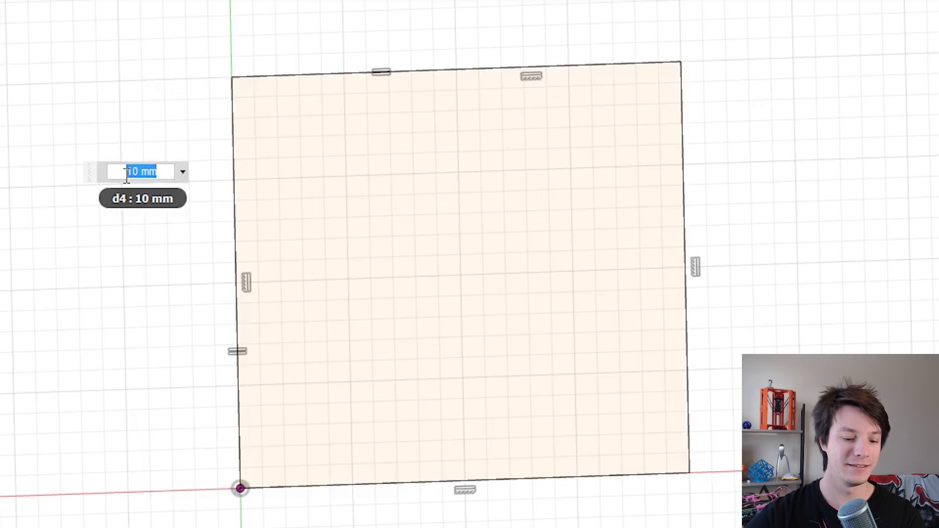
pyautogui.write('c')
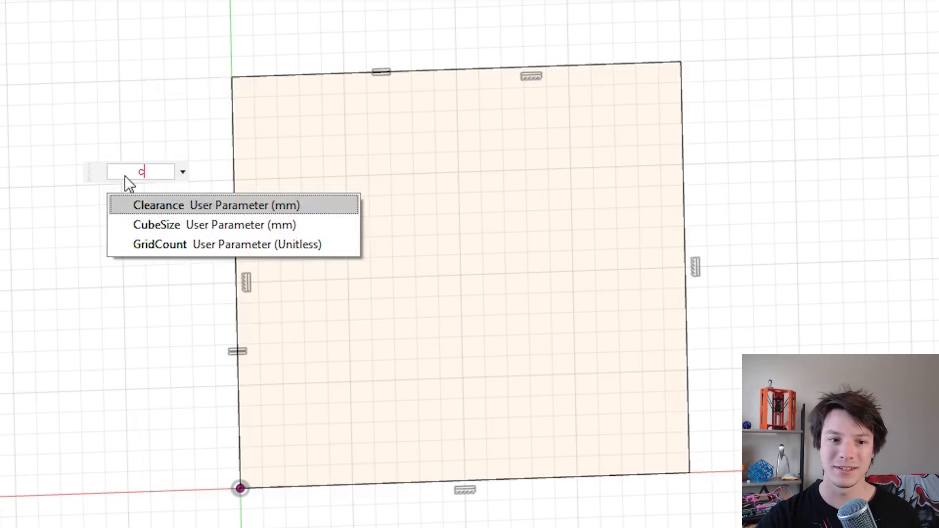
pyautogui.click(210, 226)
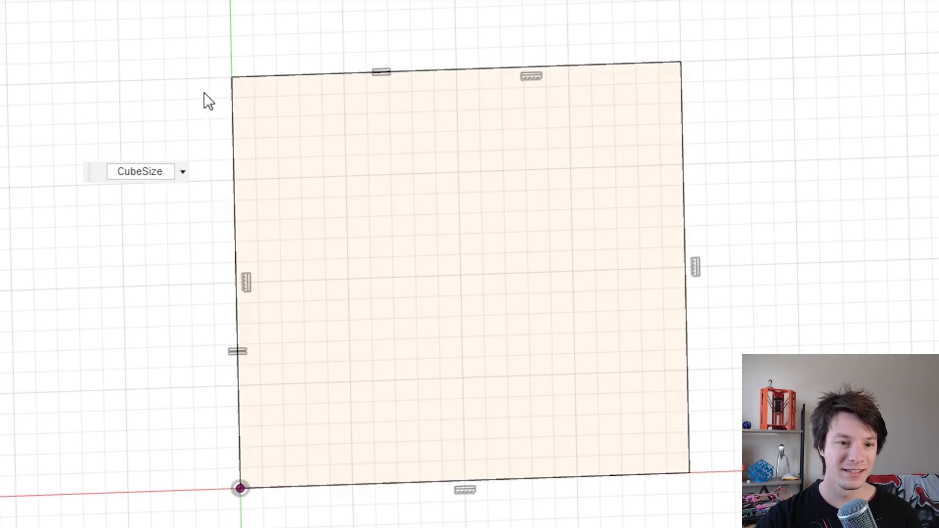
pyautogui.press('Return')
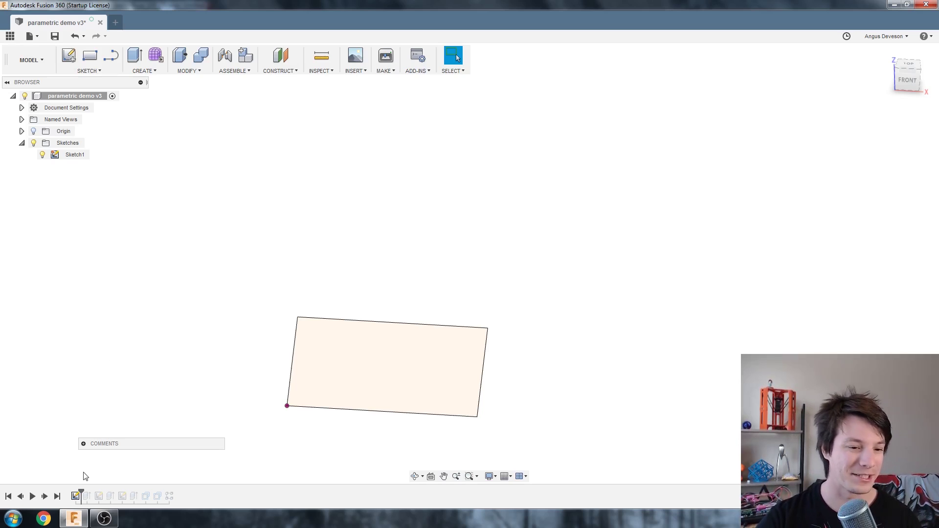
# Roll past Extrude1 and set its extrusion distance to CubeSize.
pyautogui.moveTo(81, 492); pyautogui.dragTo(86, 505)
pyautogui.click(86, 497)
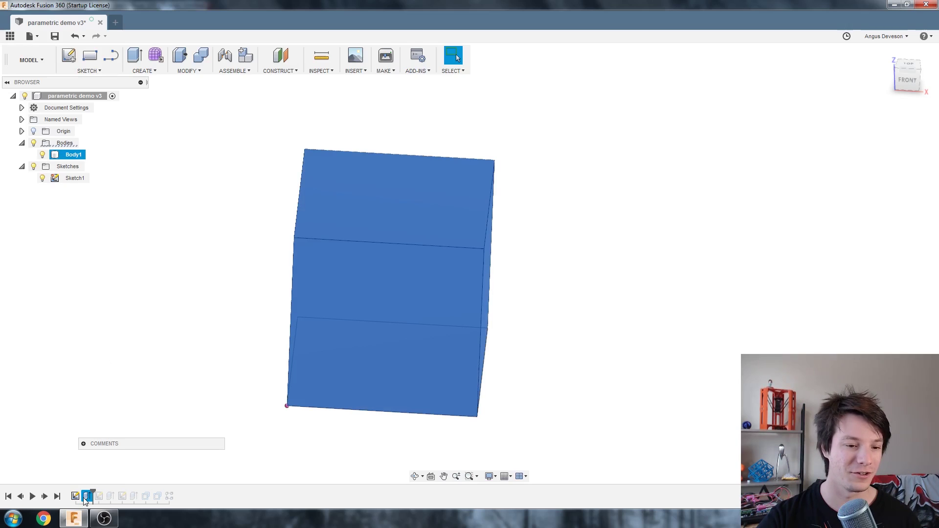
pyautogui.rightClick(86, 497)
pyautogui.click(110, 399)
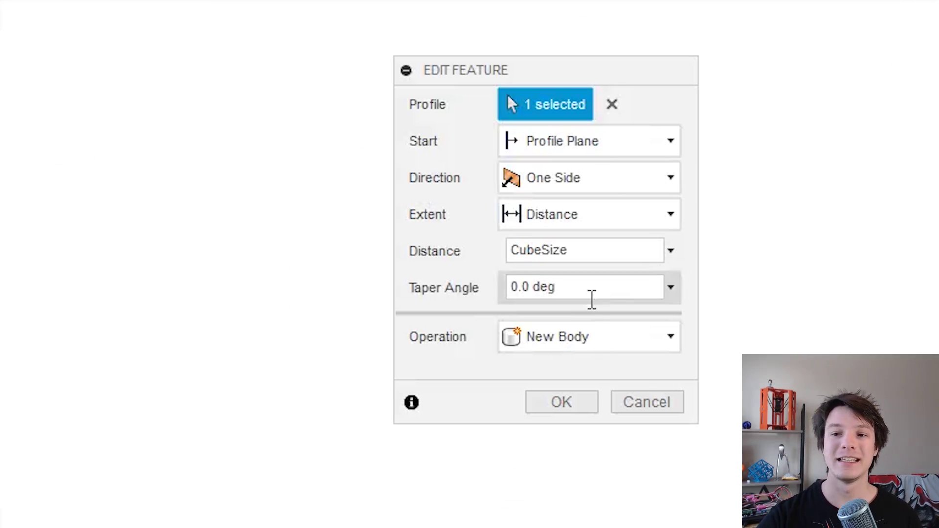
pyautogui.click(802, 200)
pyautogui.click(607, 257)
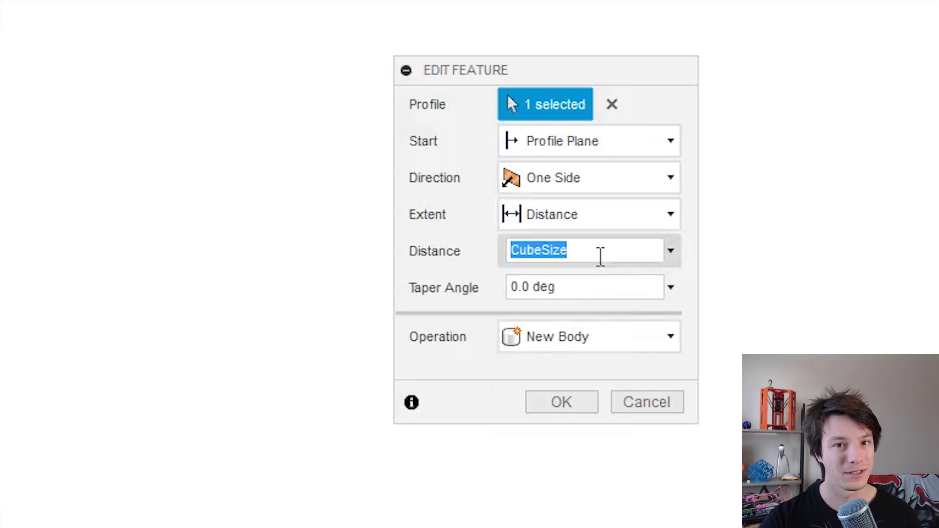
pyautogui.click(590, 402)
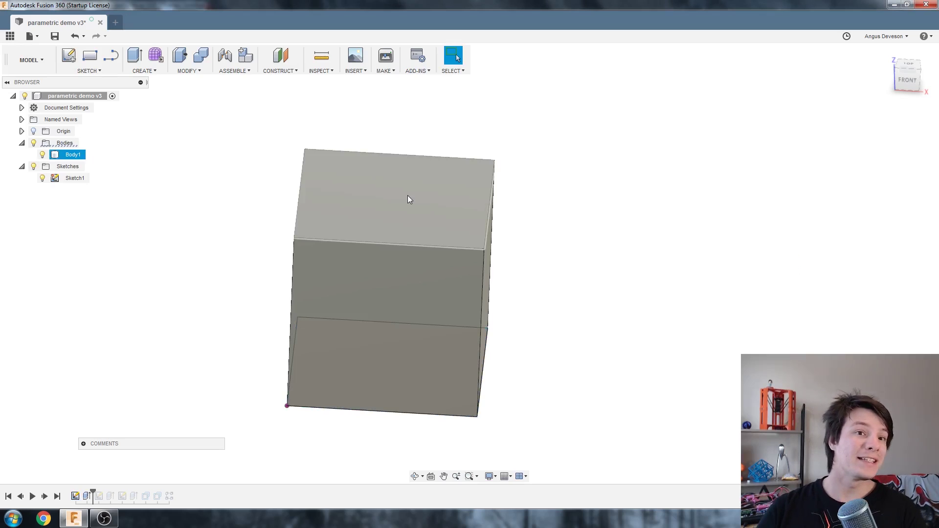
pyautogui.click(372, 145)
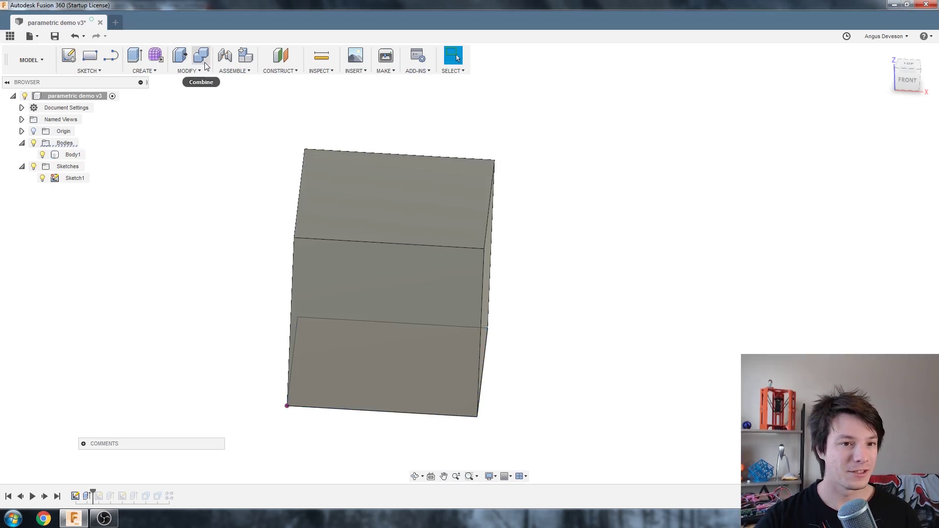
pyautogui.click(188, 71)
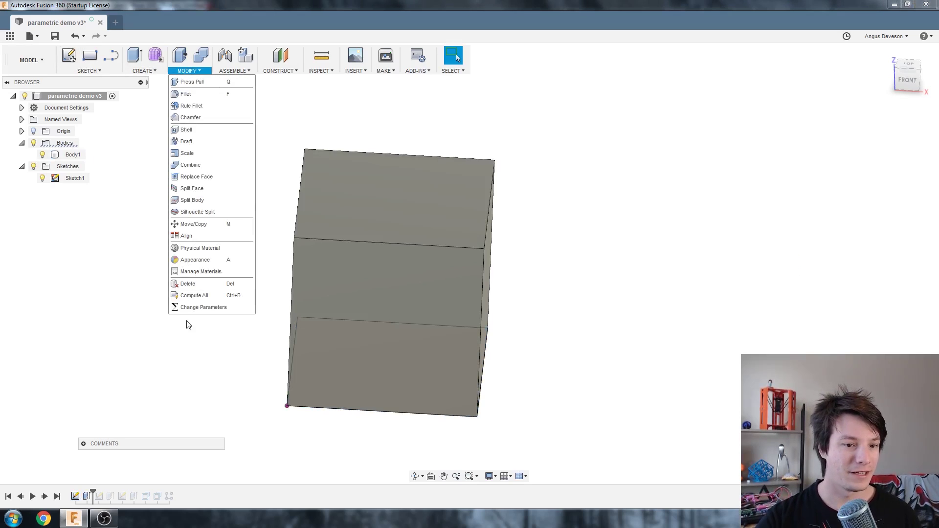
pyautogui.click(193, 305)
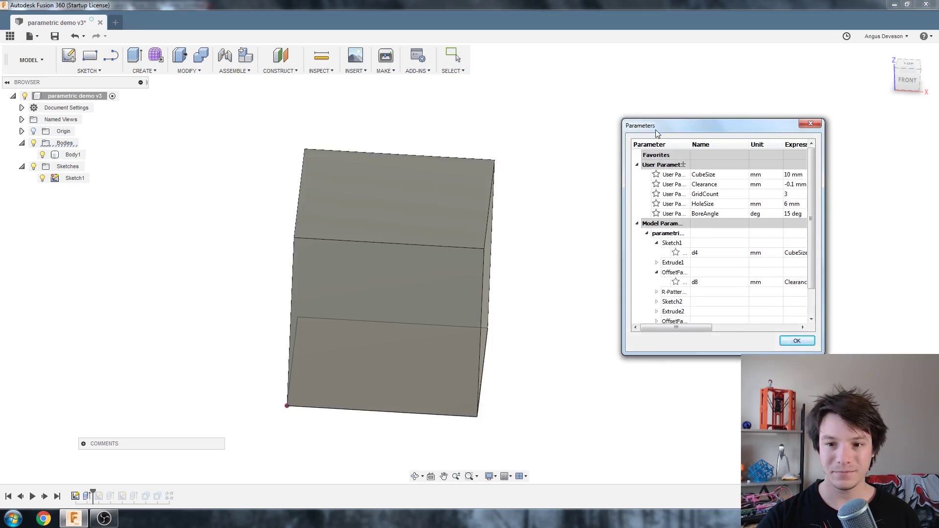
pyautogui.moveTo(656, 129); pyautogui.dragTo(476, 74)
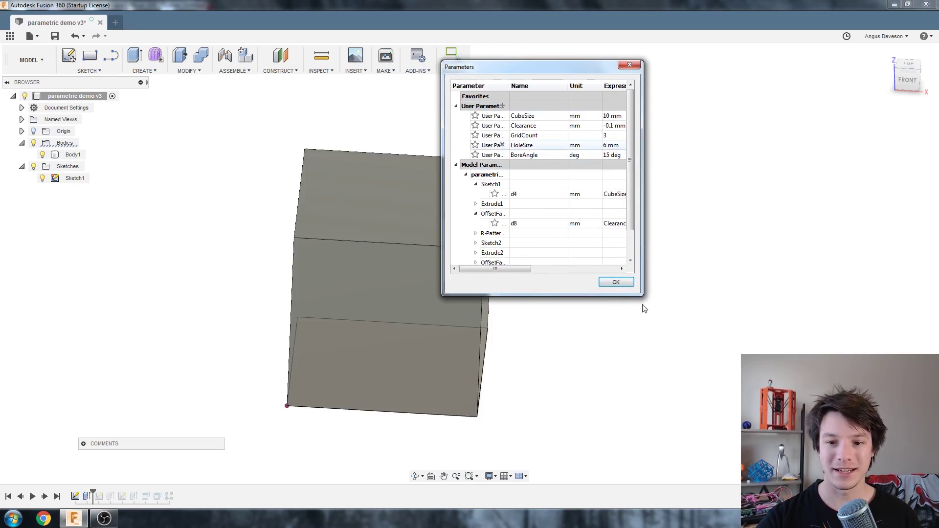
pyautogui.moveTo(643, 296); pyautogui.dragTo(741, 311)
pyautogui.click(663, 117)
pyautogui.click(664, 116)
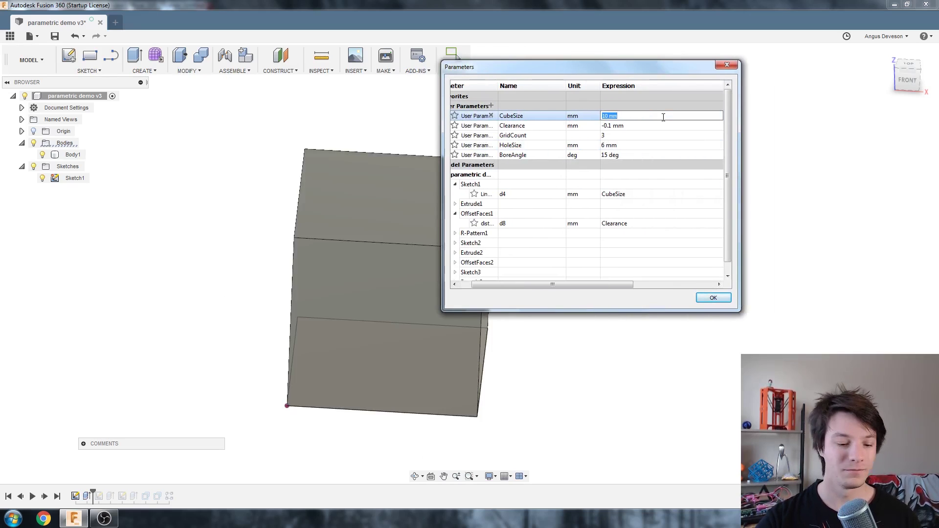
pyautogui.write('20')
pyautogui.press('Return')
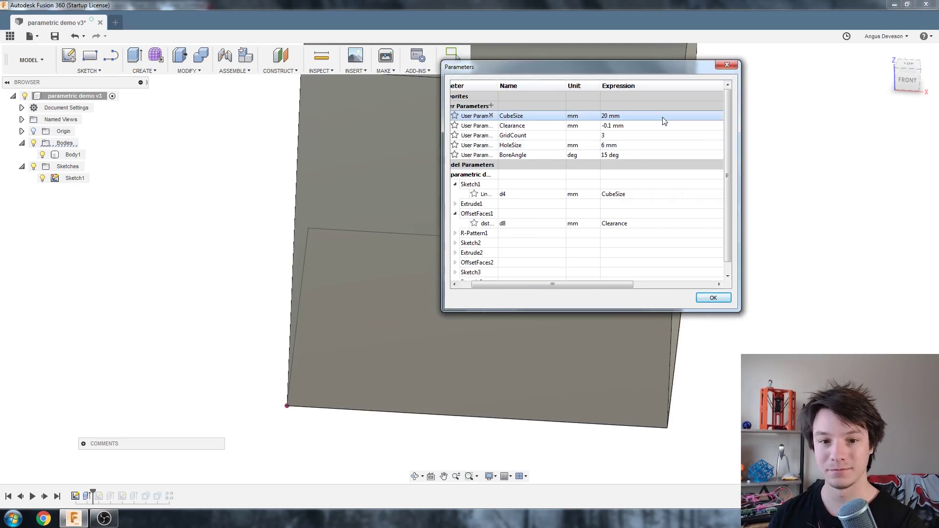
pyautogui.scroll(-3, 293, 210)
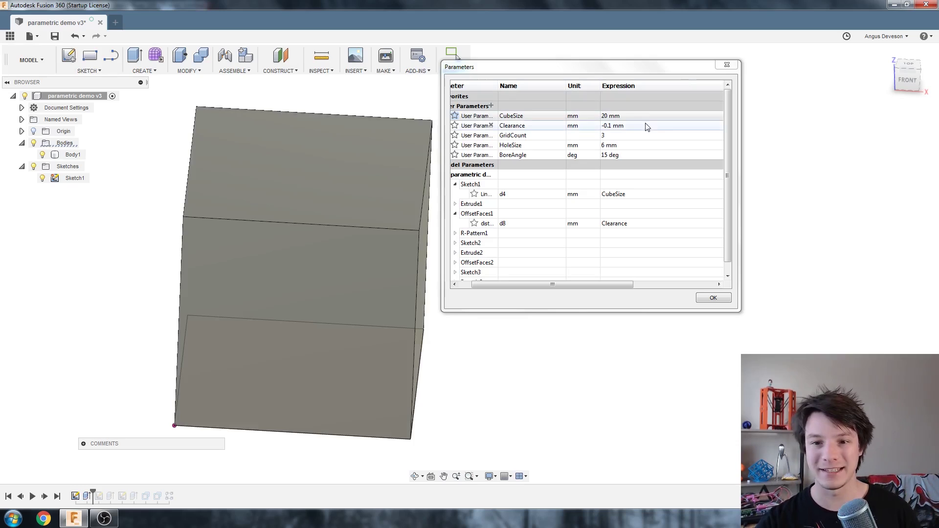
pyautogui.click(654, 113)
pyautogui.click(655, 115)
pyautogui.write('40')
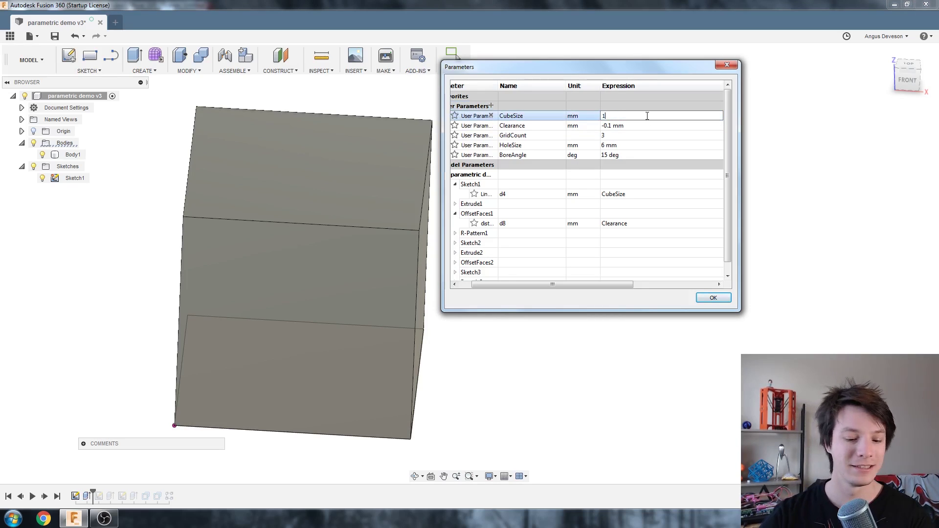
pyautogui.press('Return')
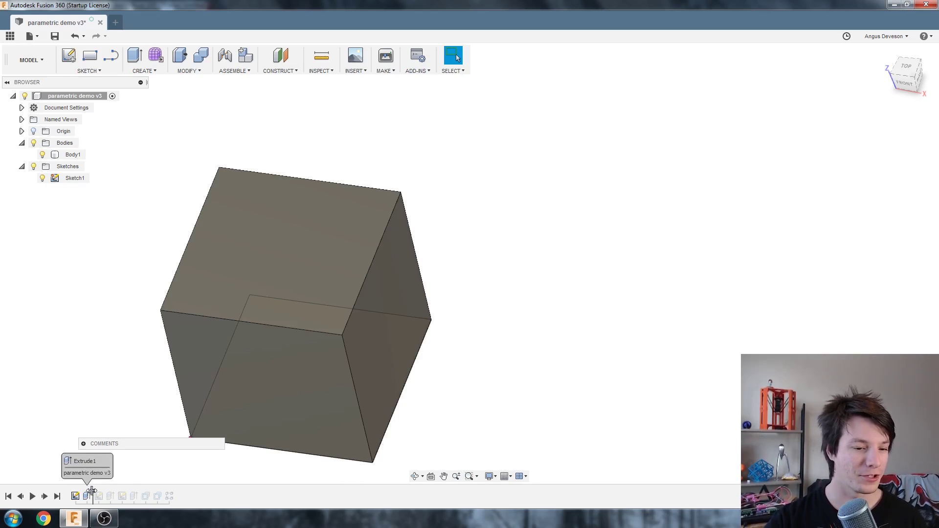
# Step the history forward one feature and check that HoleSize stays at 6 mm.
pyautogui.moveTo(93, 491); pyautogui.dragTo(117, 490)
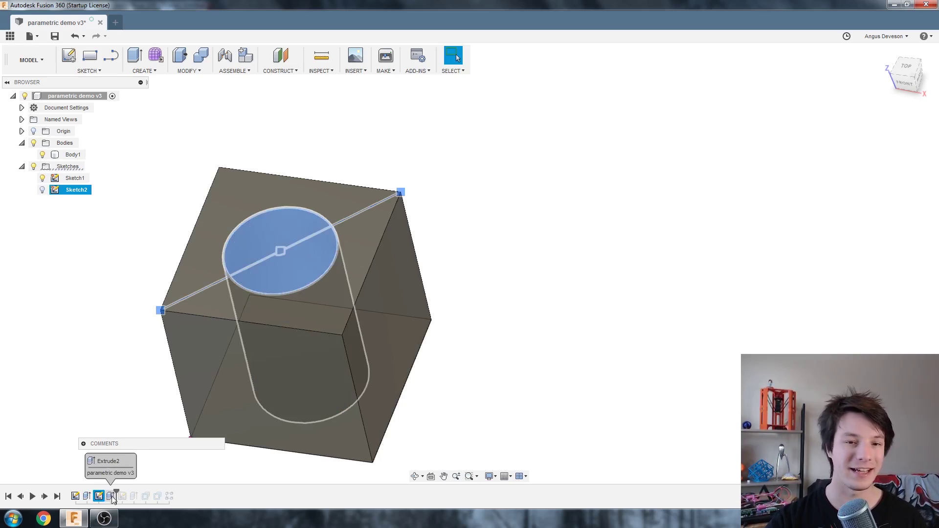
pyautogui.click(182, 71)
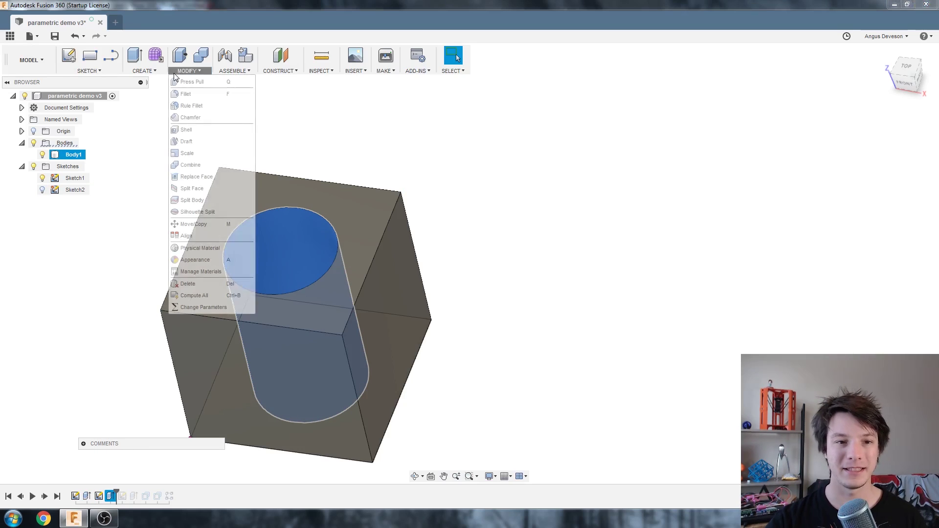
pyautogui.click(204, 307)
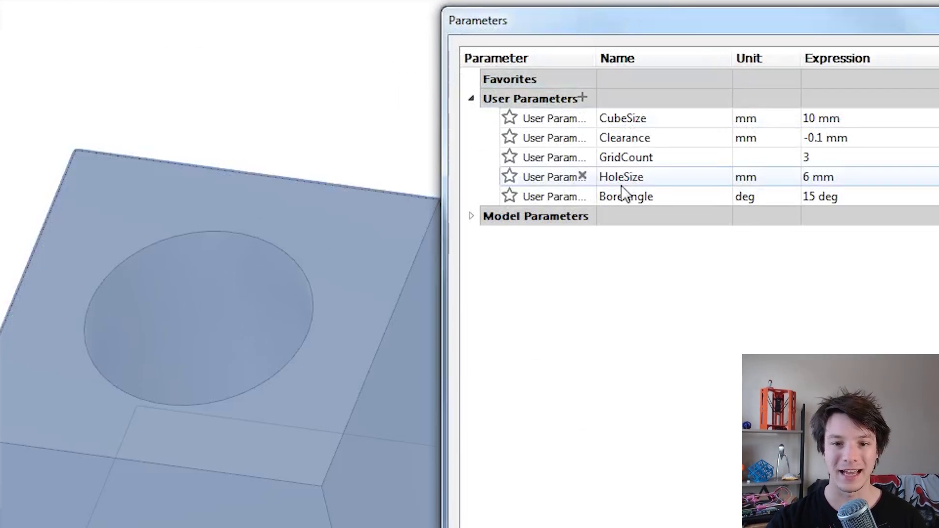
pyautogui.click(623, 184)
pyautogui.click(910, 177)
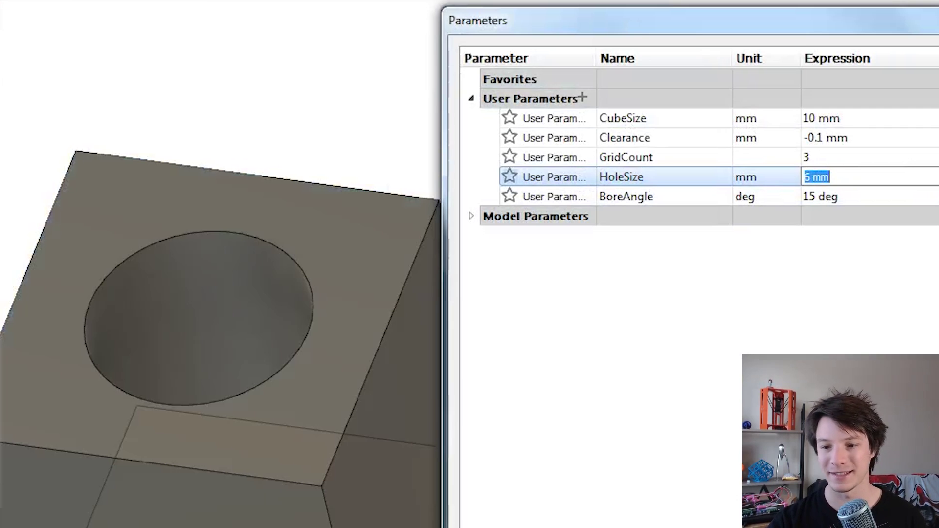
pyautogui.press('Return')
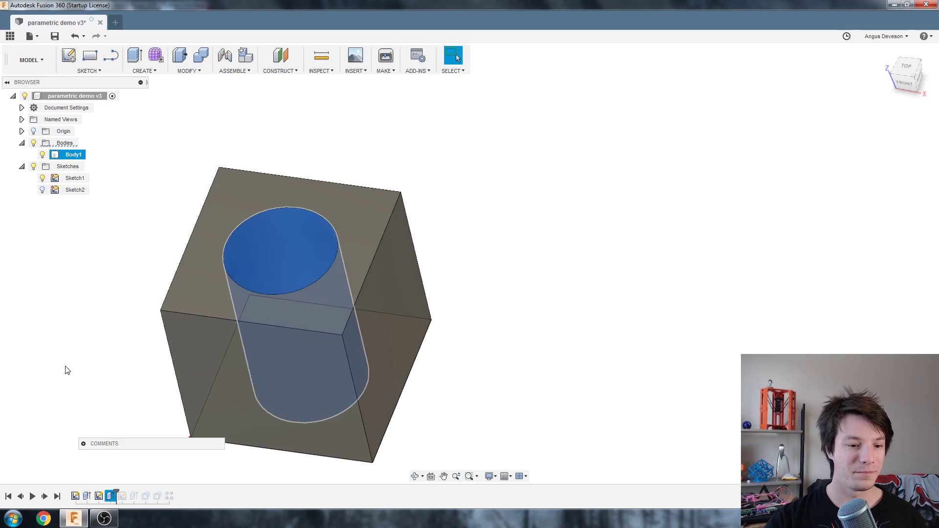
# Roll past Extrude3 and the D-shaping cut, select Sketch3 and view the cube from above.
pyautogui.moveTo(117, 490); pyautogui.dragTo(126, 490)
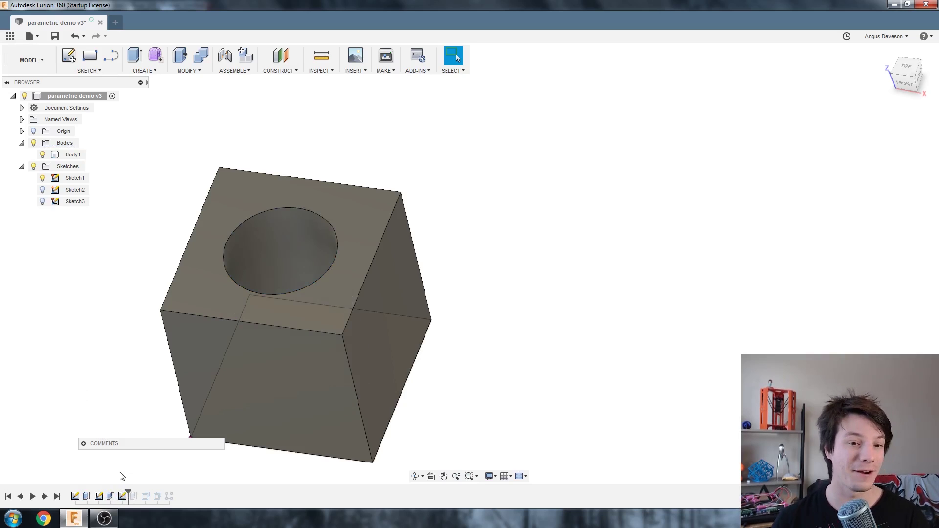
pyautogui.moveTo(128, 492); pyautogui.dragTo(140, 491)
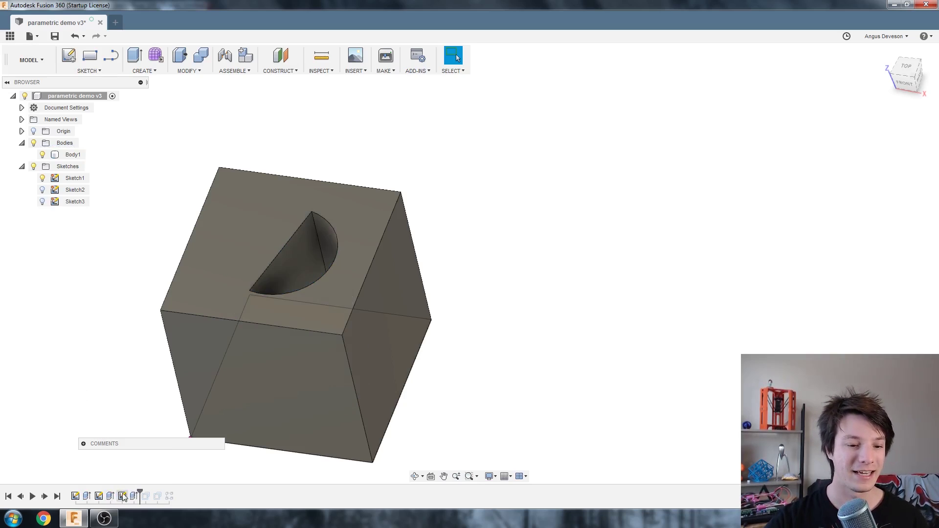
pyautogui.click(122, 496)
pyautogui.moveTo(198, 274)
pyautogui.keyDown('shift'); pyautogui.mouseDown(button='middle')
pyautogui.moveTo(184, 315)
pyautogui.moveTo(201, 359)
pyautogui.mouseUp(button='middle'); pyautogui.keyUp('shift')
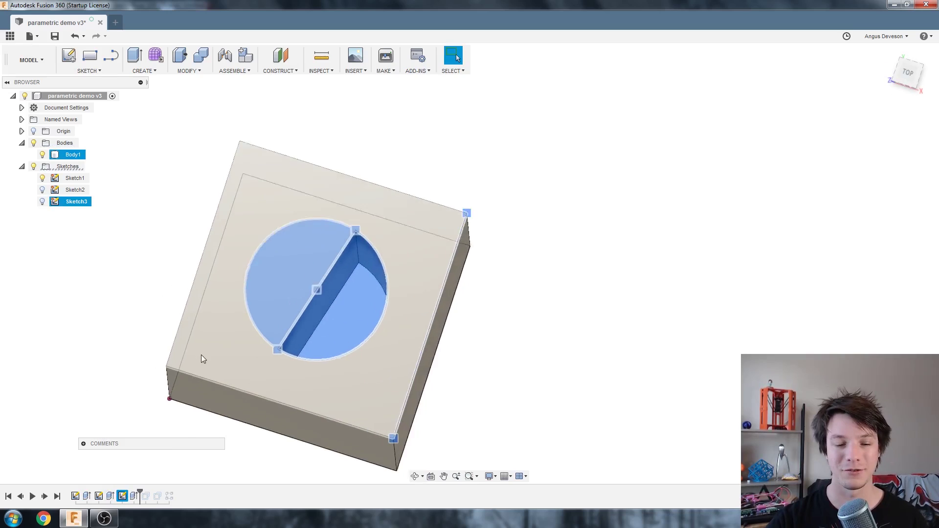
pyautogui.scroll(1, 201, 359)
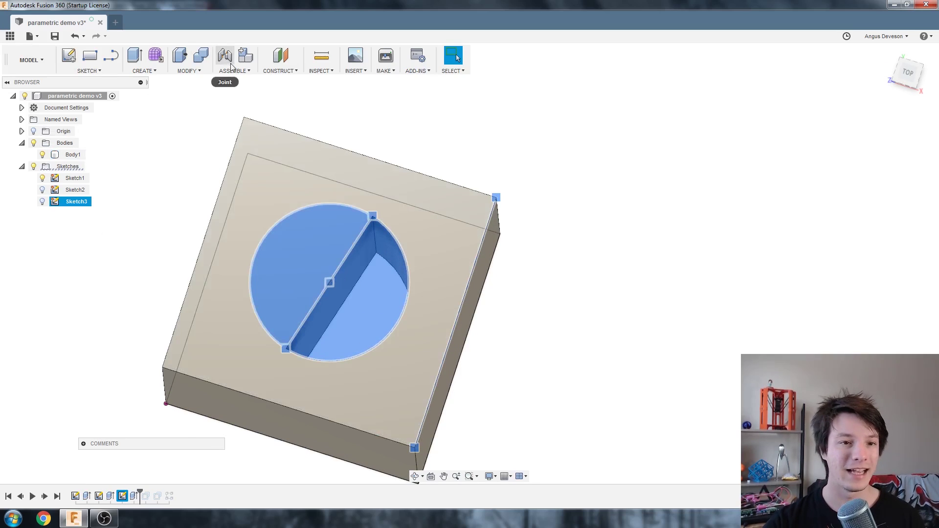
pyautogui.click(188, 71)
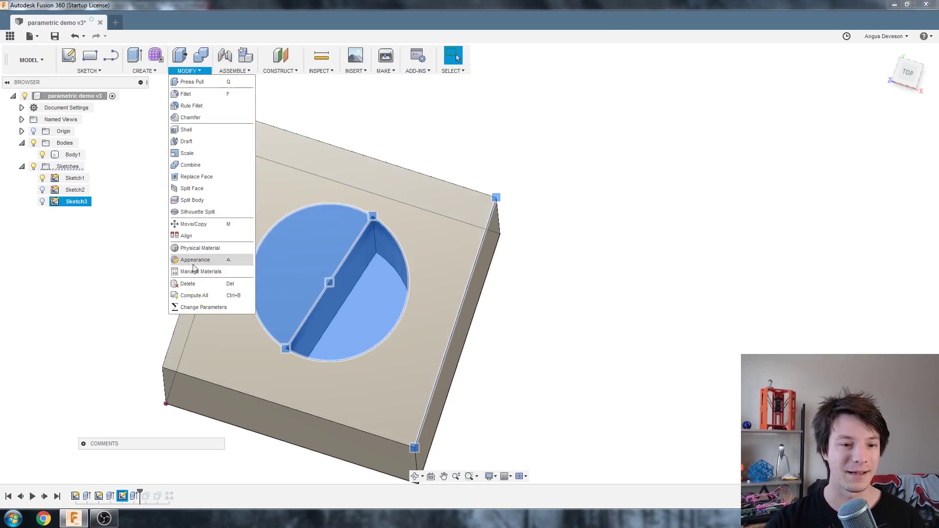
# Set BoreAngle to 30 deg, then re-edit its expression to 10 deg.
pyautogui.click(216, 308)
pyautogui.doubleClick(602, 186)
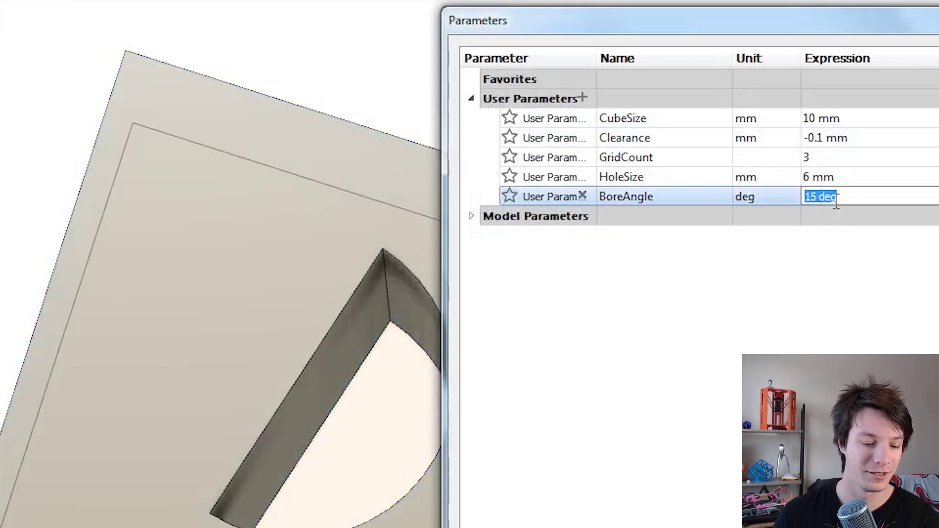
pyautogui.write('30')
pyautogui.press('Return')
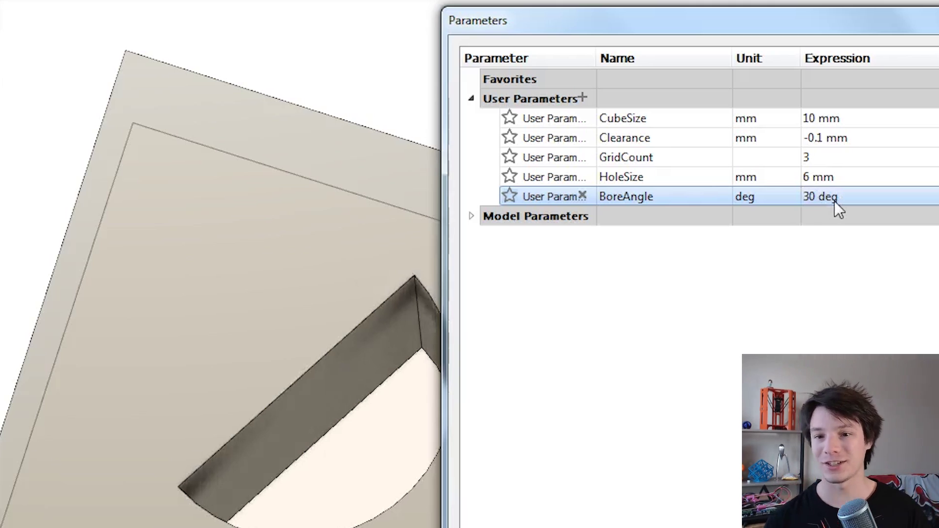
pyautogui.doubleClick(835, 199)
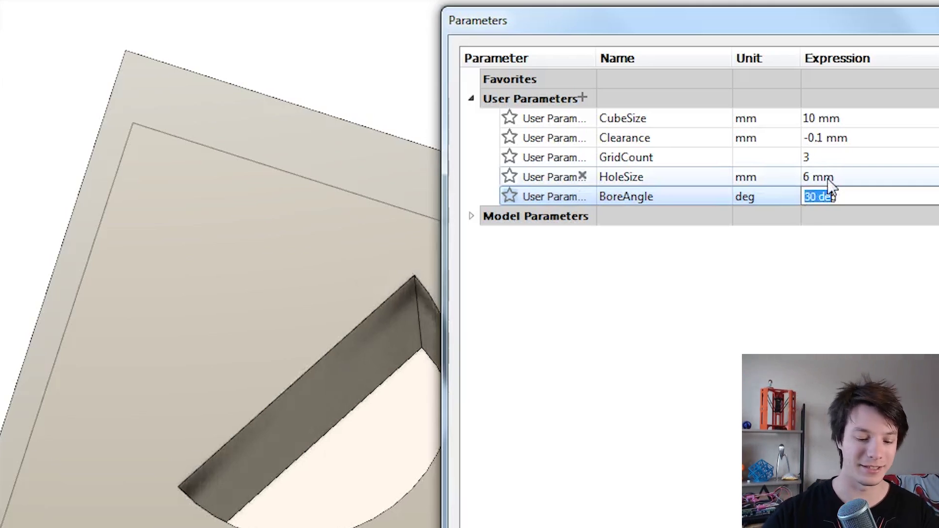
pyautogui.click(836, 199)
pyautogui.press('BackSpace')
pyautogui.press('BackSpace')
pyautogui.press('BackSpace')
pyautogui.press('BackSpace')
pyautogui.press('BackSpace')
pyautogui.press('BackSpace')
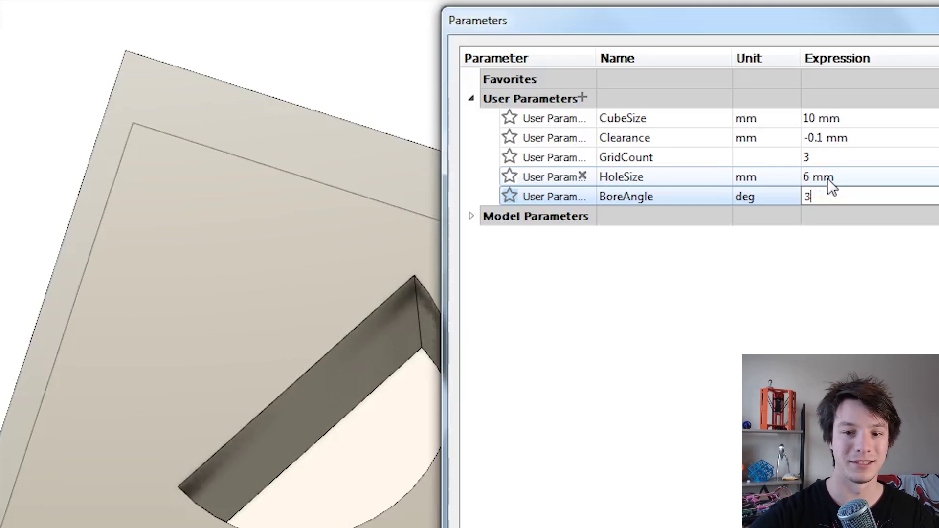
pyautogui.write('10 deg')
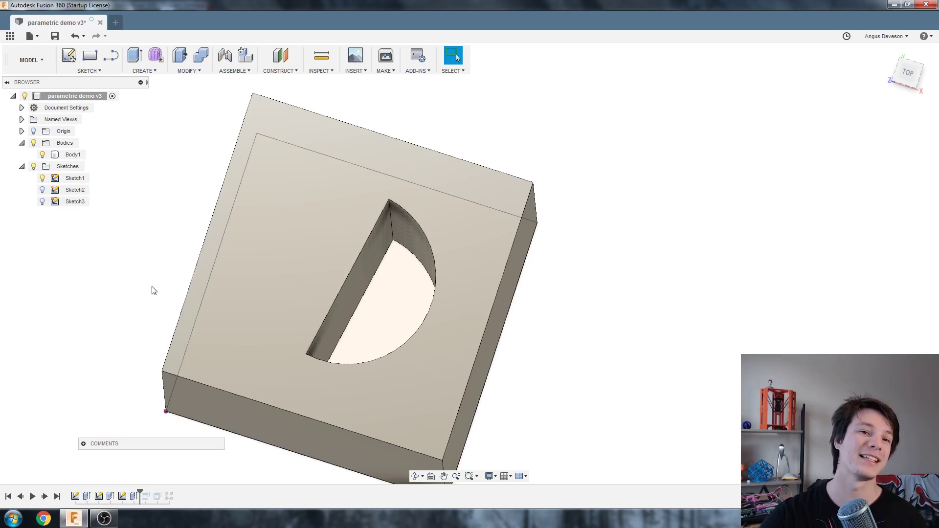
# Select the cube body and orbit the view around it.
pyautogui.click(337, 257)
pyautogui.keyDown('shift'); pyautogui.moveTo(337, 259); pyautogui.dragTo(373, 297, button='middle'); pyautogui.keyUp('shift')
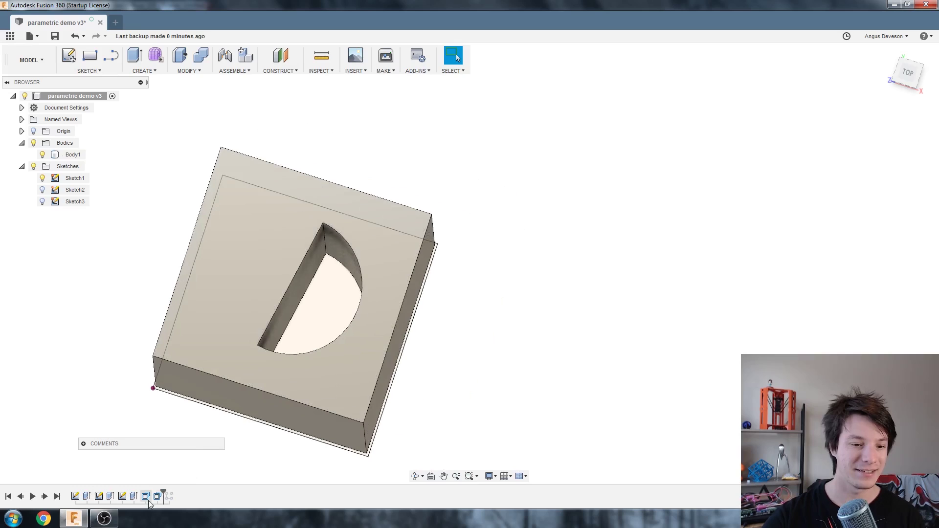
# Set the D-bore faces' offset distance to the Clearance parameter.
pyautogui.rightClick(146, 498)
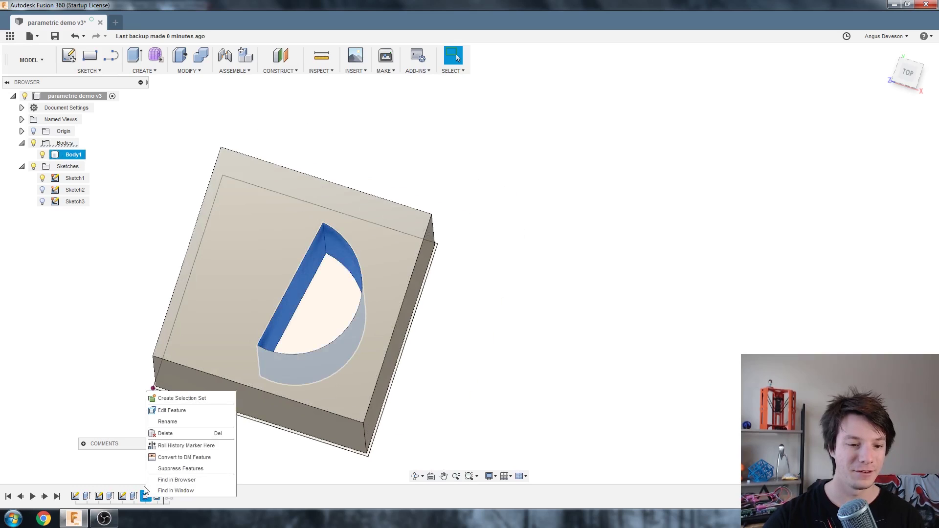
pyautogui.click(153, 412)
pyautogui.scroll(2, 127, 259)
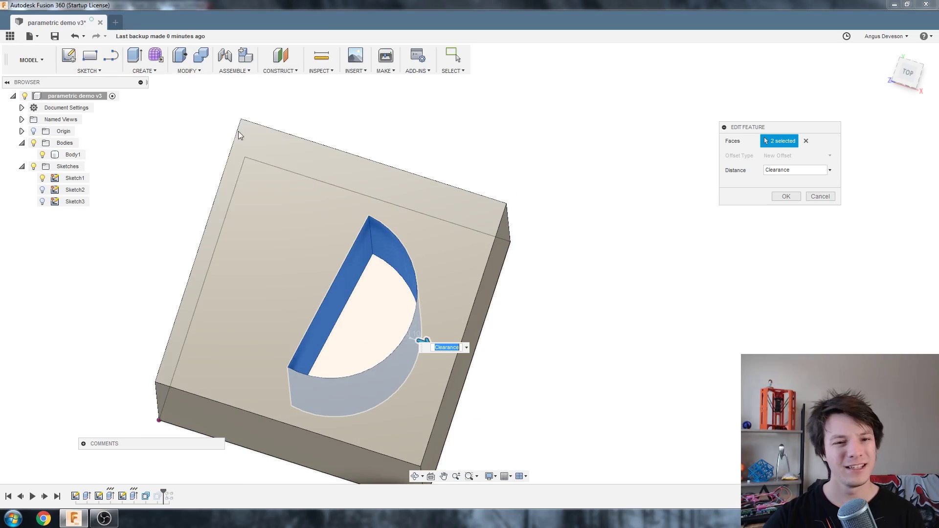
pyautogui.scroll(-2, 200, 380)
pyautogui.scroll(1, 216, 360)
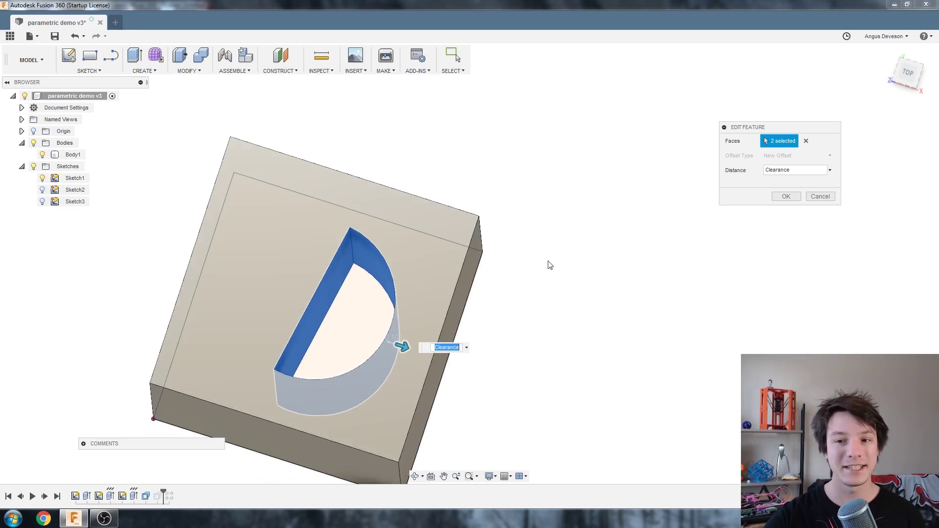
pyautogui.click(809, 169)
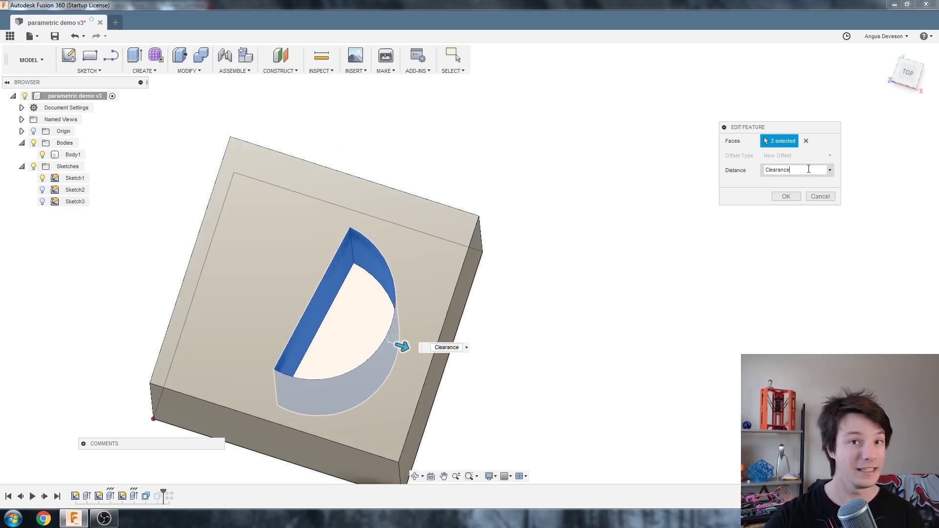
pyautogui.click(793, 196)
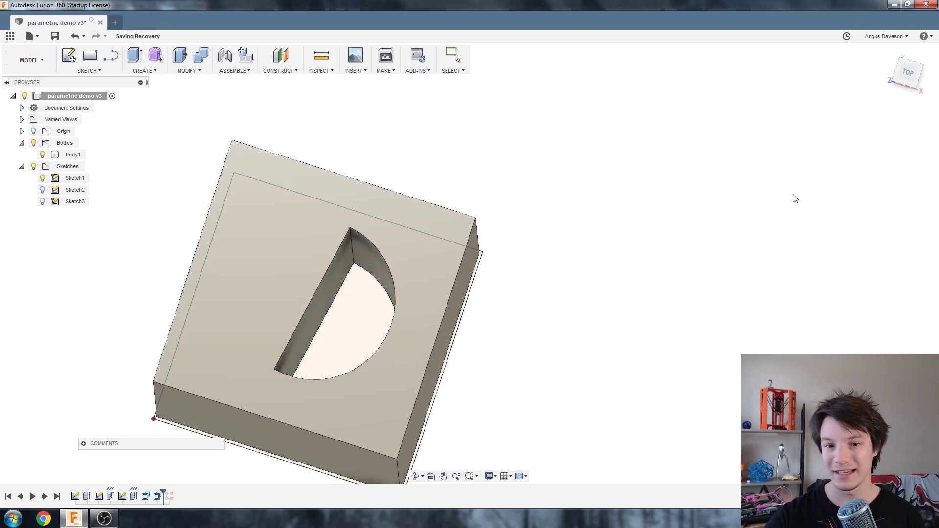
# Review the cube outer-face offset driven by Clearance, orbiting to check it, and confirm.
pyautogui.click(157, 496)
pyautogui.rightClick(158, 497)
pyautogui.click(181, 406)
pyautogui.keyDown('shift'); pyautogui.moveTo(216, 377); pyautogui.dragTo(116, 445, button='middle'); pyautogui.keyUp('shift')
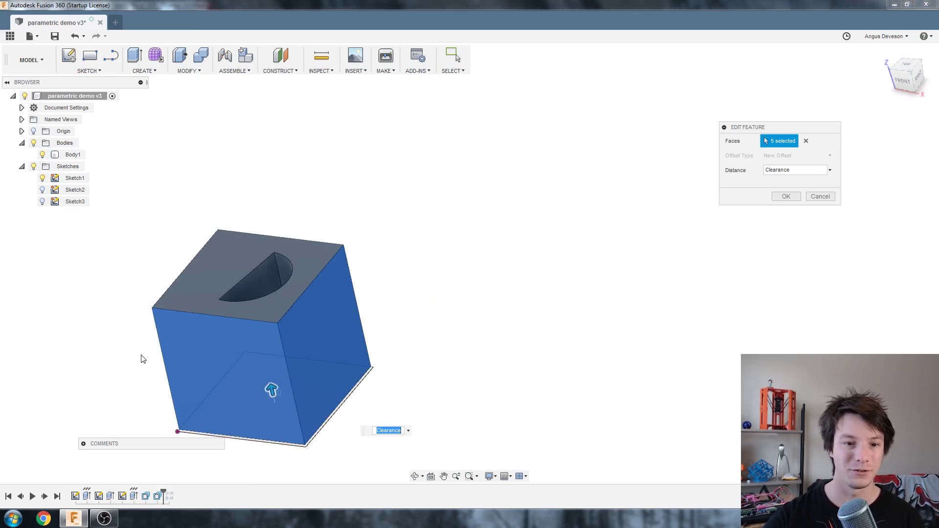
pyautogui.keyDown('shift'); pyautogui.moveTo(245, 244); pyautogui.dragTo(246, 273, button='middle'); pyautogui.keyUp('shift')
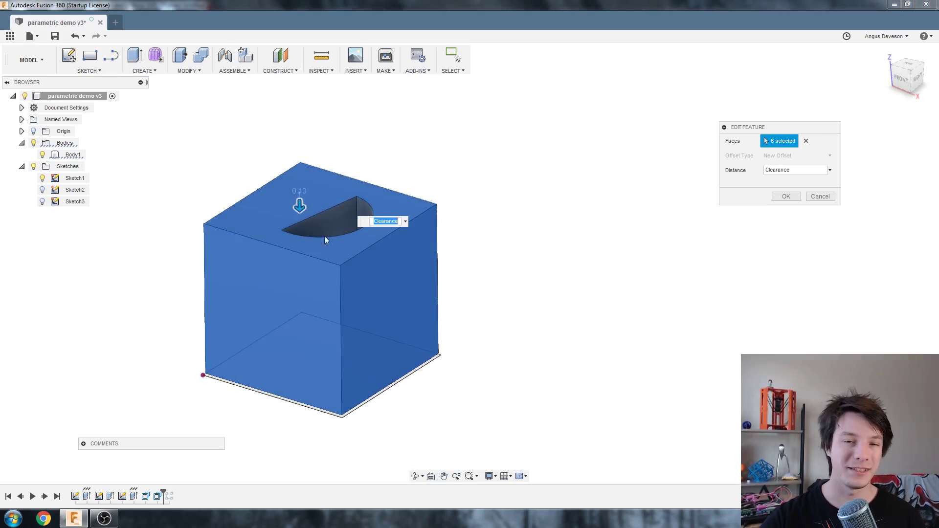
pyautogui.click(792, 197)
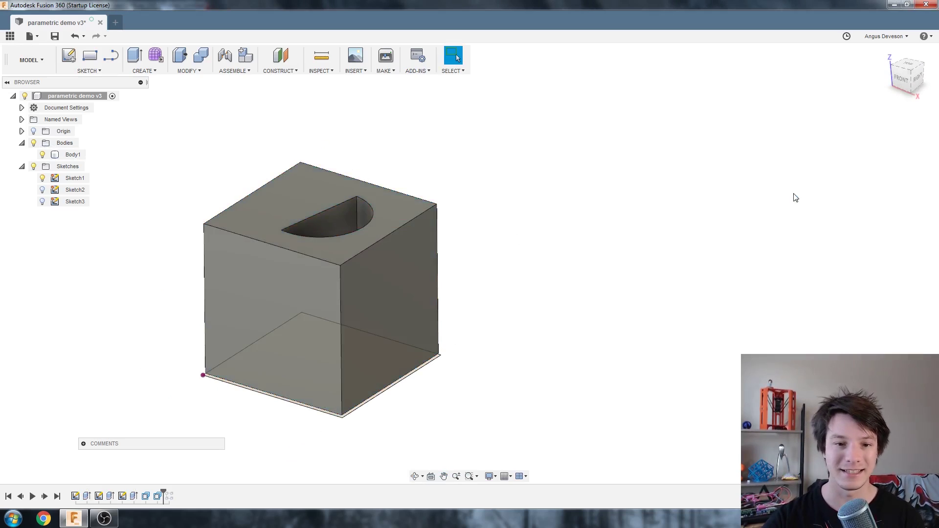
# Edit the Clearance expression from -0.1 mm to -0.3 mm in Change Parameters.
pyautogui.click(189, 71)
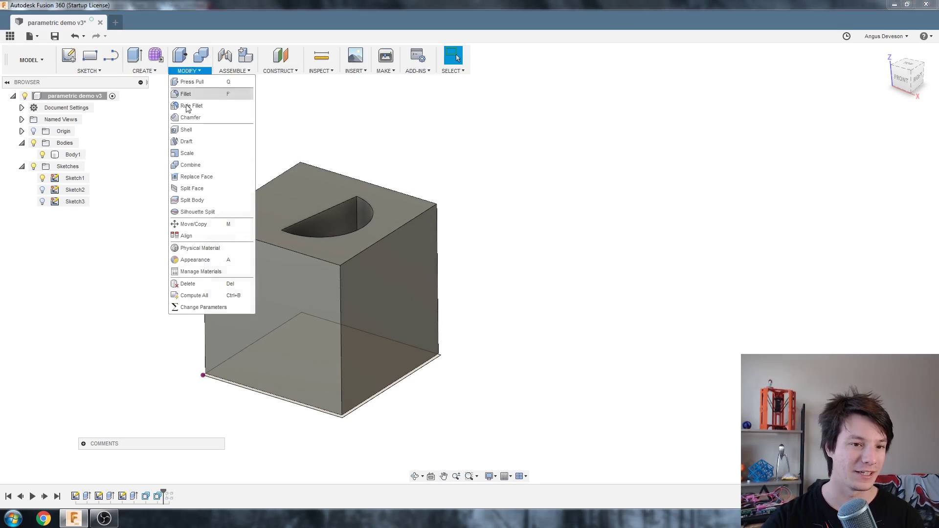
pyautogui.click(176, 308)
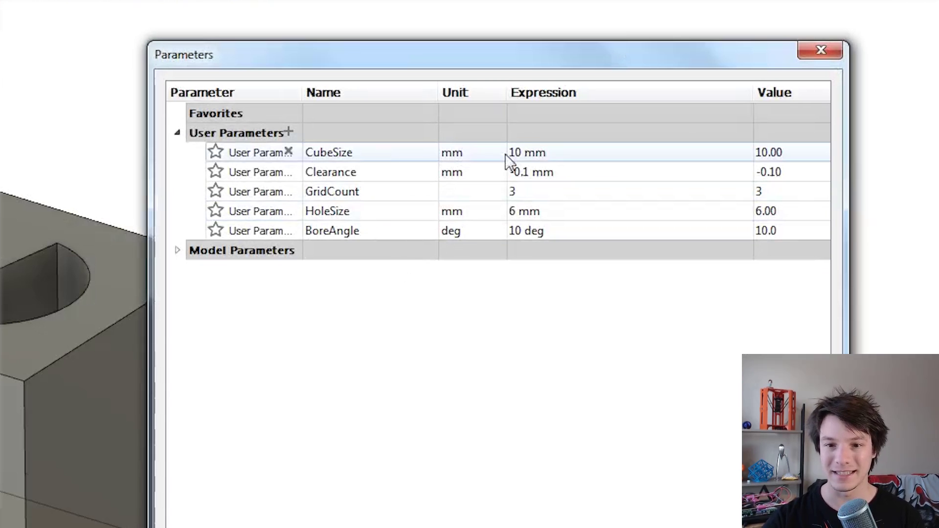
pyautogui.click(599, 160)
pyautogui.doubleClick(560, 170)
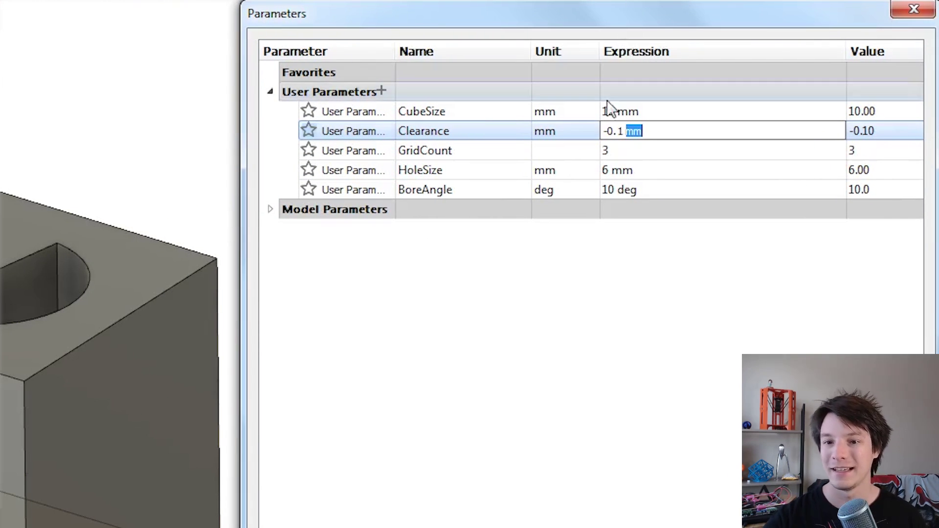
pyautogui.click(630, 130)
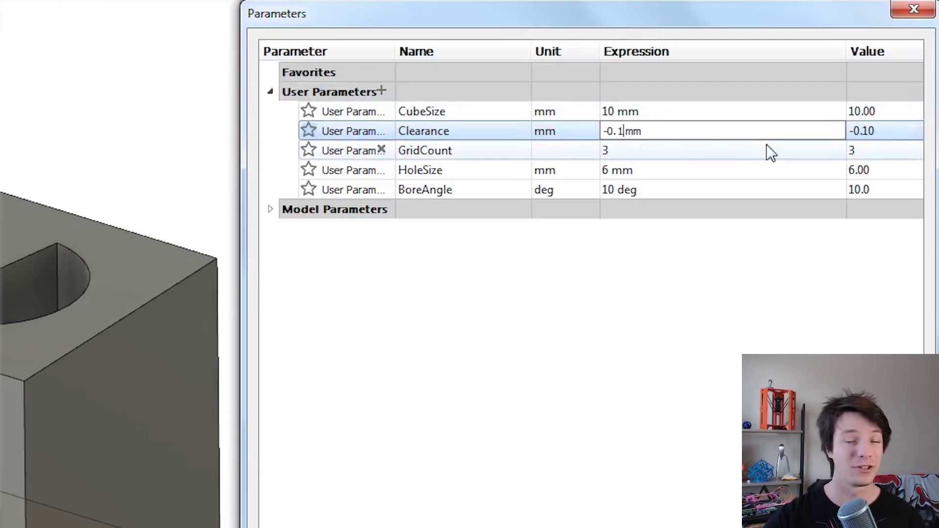
pyautogui.press('BackSpace')
pyautogui.write('3')
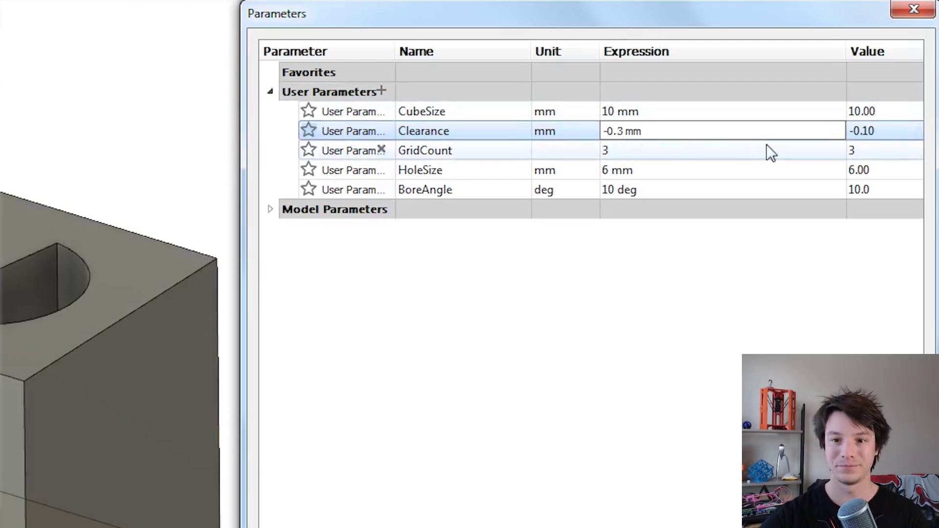
pyautogui.press('Return')
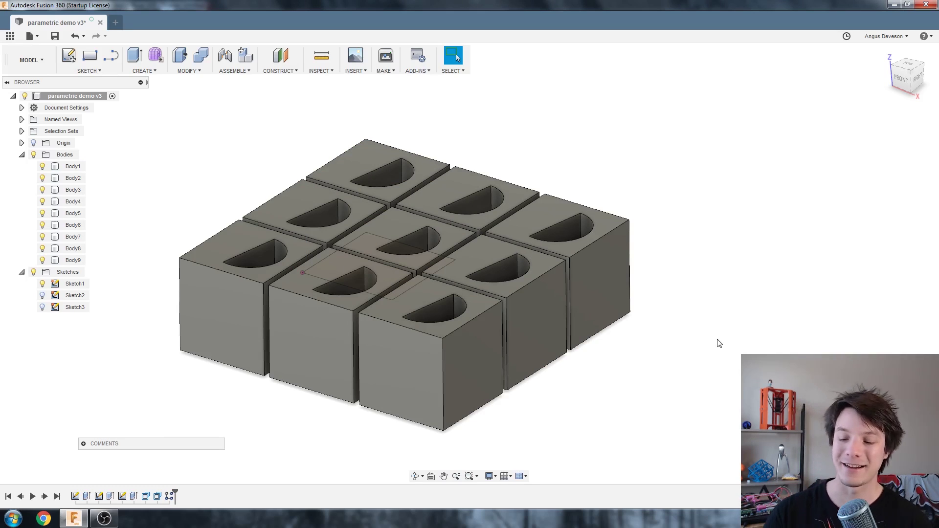
pyautogui.click(584, 322)
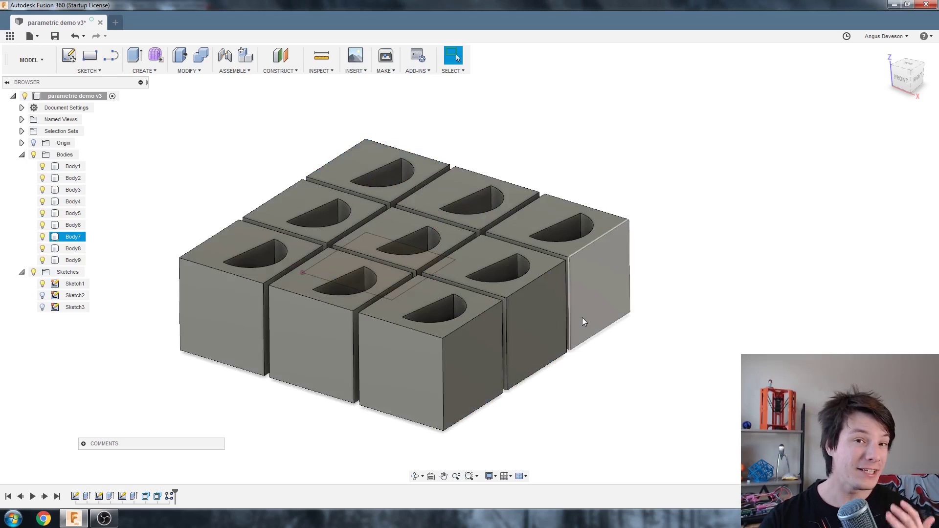
pyautogui.rightClick(169, 496)
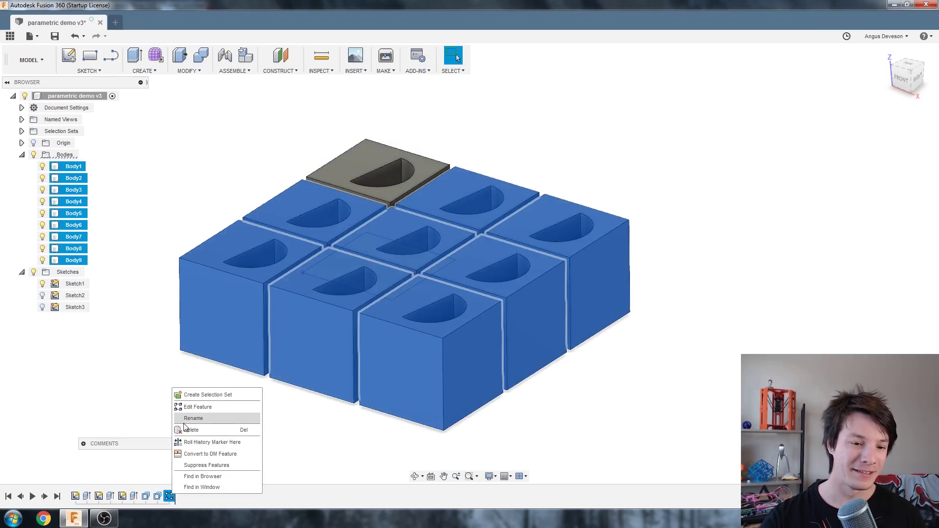
pyautogui.click(193, 407)
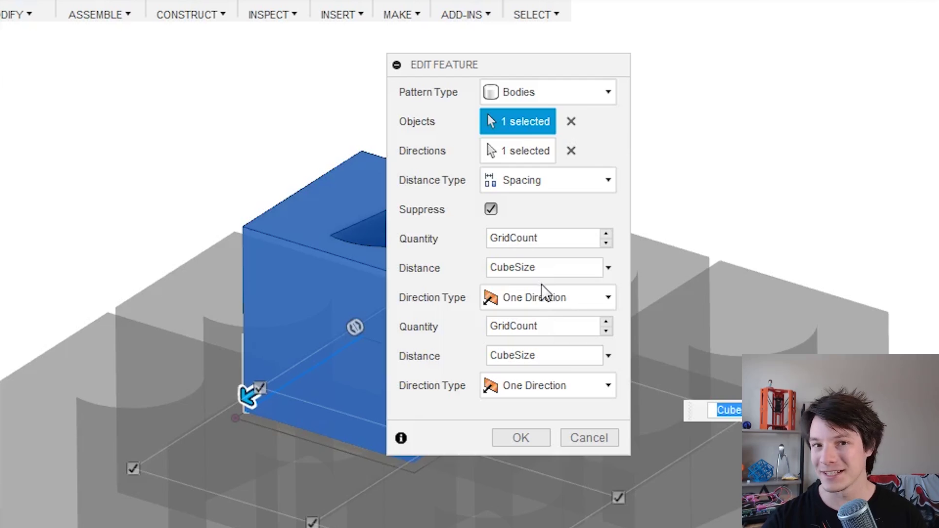
pyautogui.moveTo(550, 67); pyautogui.dragTo(735, 0)
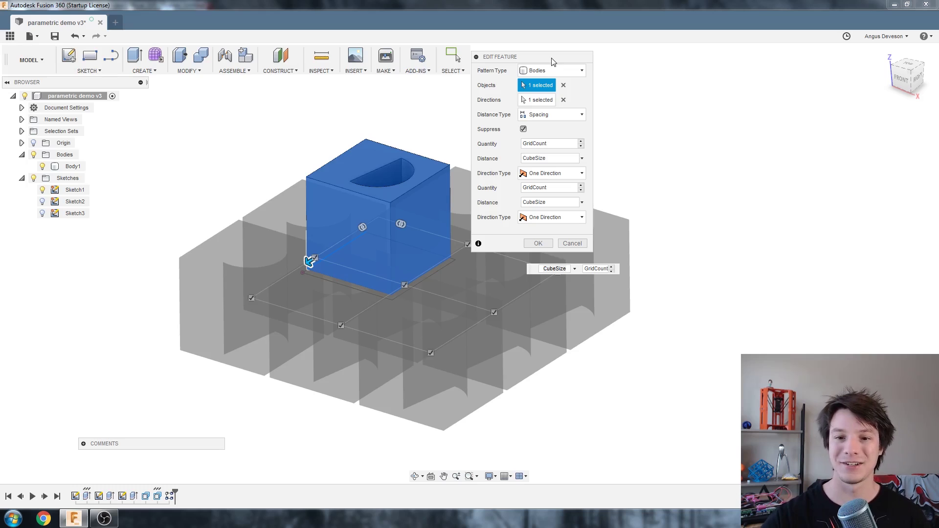
pyautogui.click(538, 244)
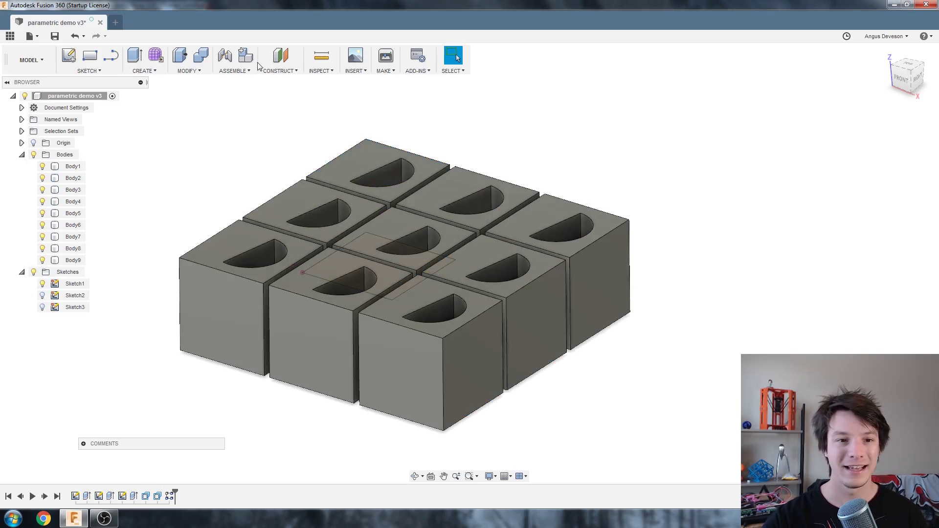
# Change GridCount from 3 to 6 and orbit to view the resulting 6×6 cube grid.
pyautogui.click(188, 70)
pyautogui.click(198, 306)
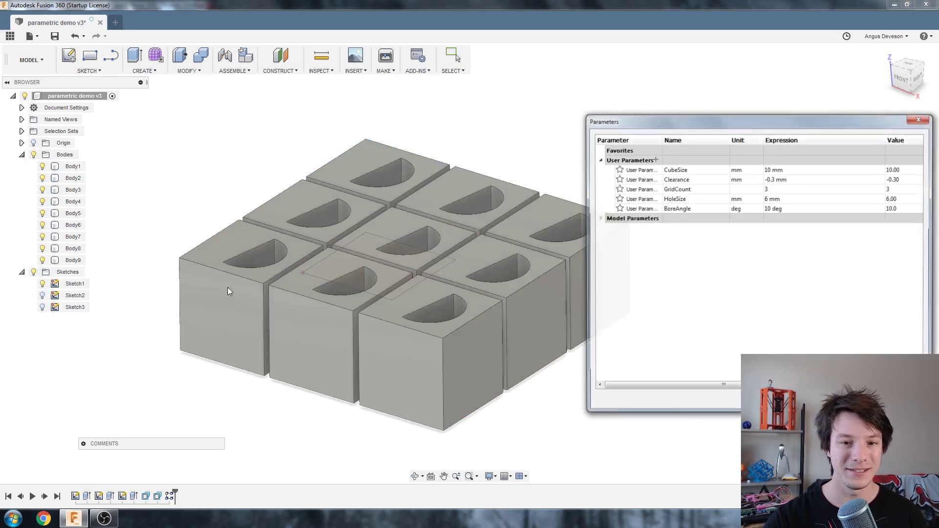
pyautogui.moveTo(492, 49); pyautogui.dragTo(293, 1)
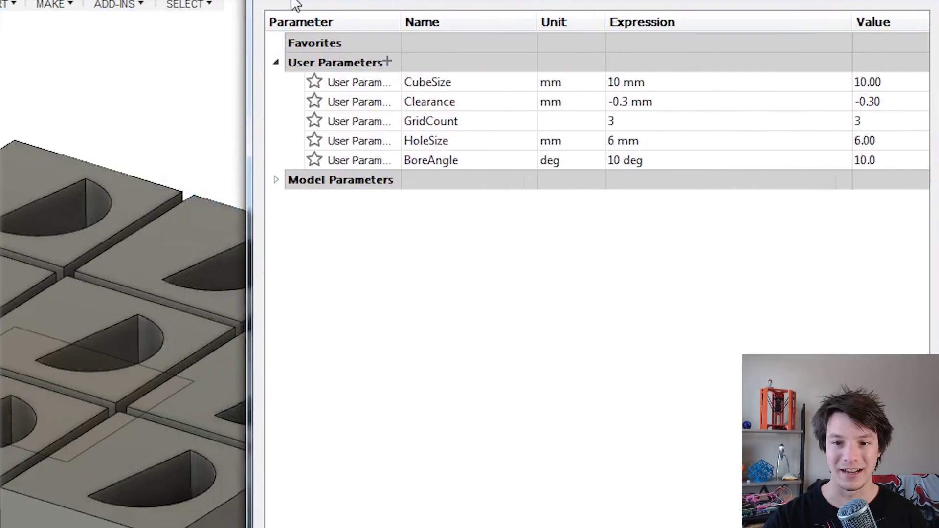
pyautogui.click(682, 116)
pyautogui.press('BackSpace')
pyautogui.write('6')
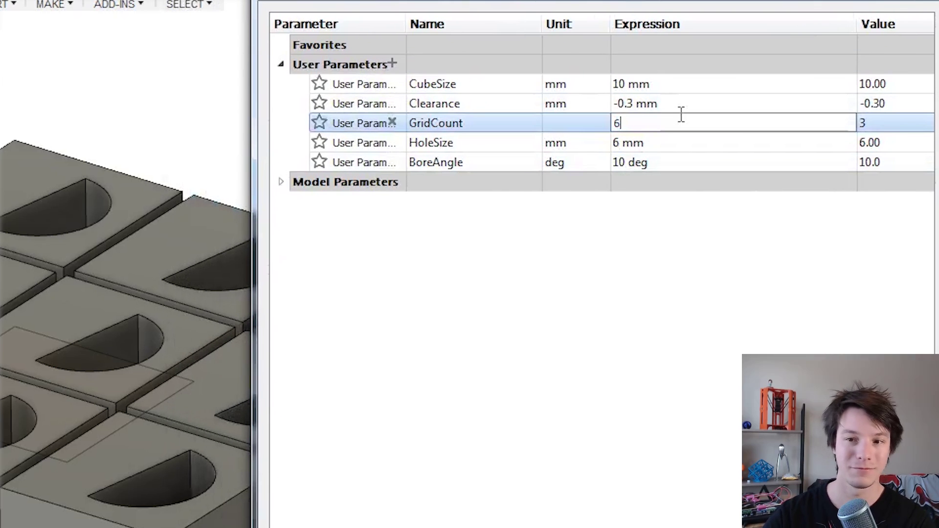
pyautogui.press('Return')
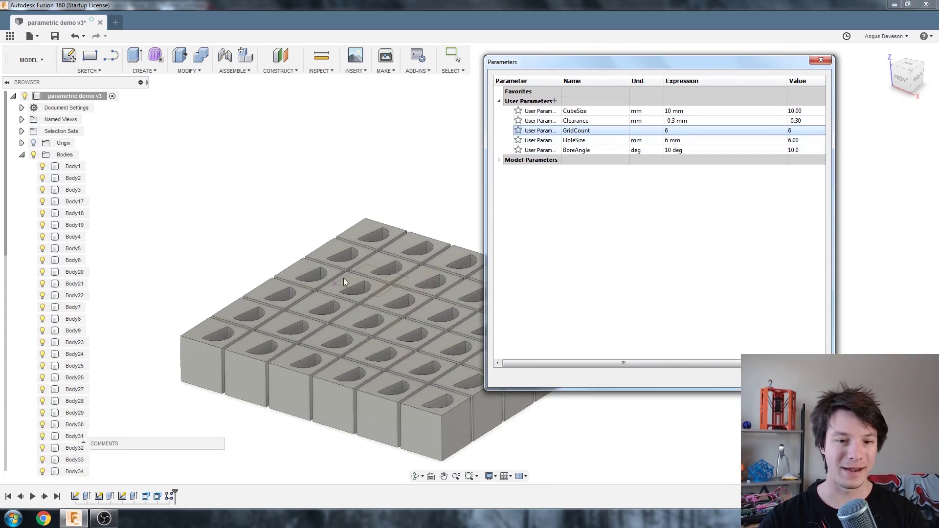
pyautogui.keyDown('shift'); pyautogui.moveTo(263, 222); pyautogui.dragTo(274, 232); pyautogui.keyUp('shift')
pyautogui.keyDown('shift'); pyautogui.moveTo(263, 222); pyautogui.dragTo(274, 232, button='middle'); pyautogui.keyUp('shift')
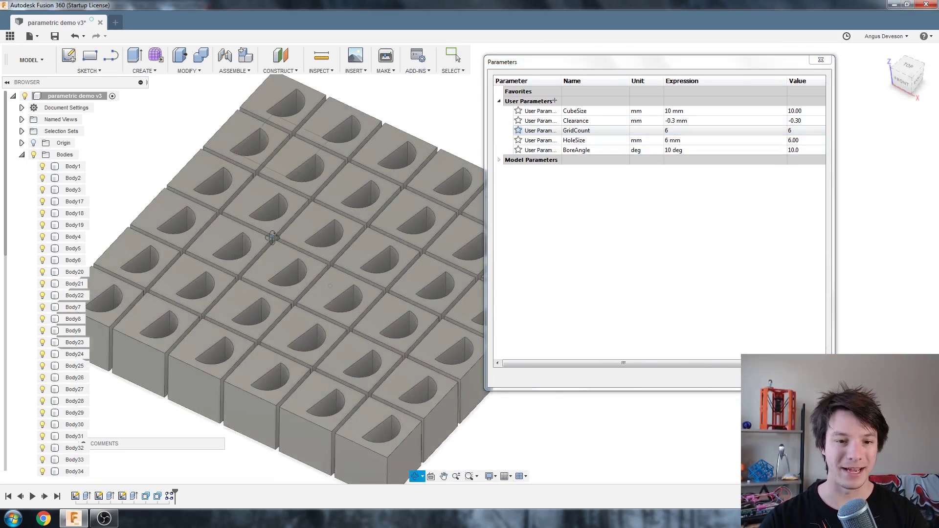
pyautogui.scroll(10, 274, 233)
pyautogui.click(687, 127)
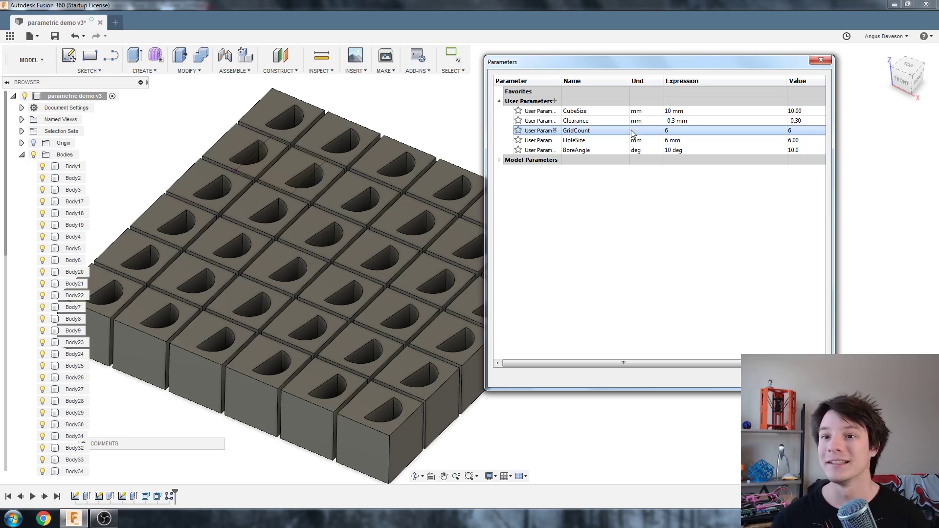
# Re-enter GridCount as 6, then start a unitless user parameter and cancel it.
pyautogui.doubleClick(694, 130)
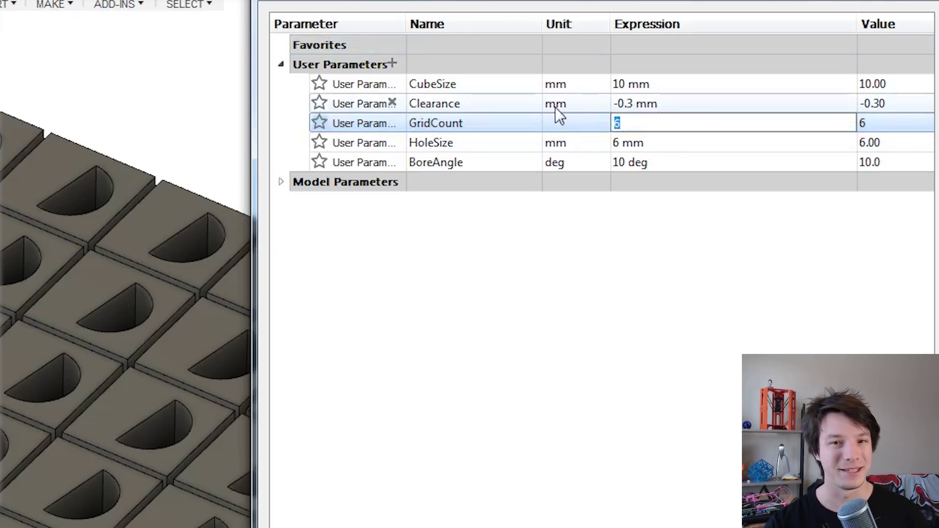
pyautogui.write('6')
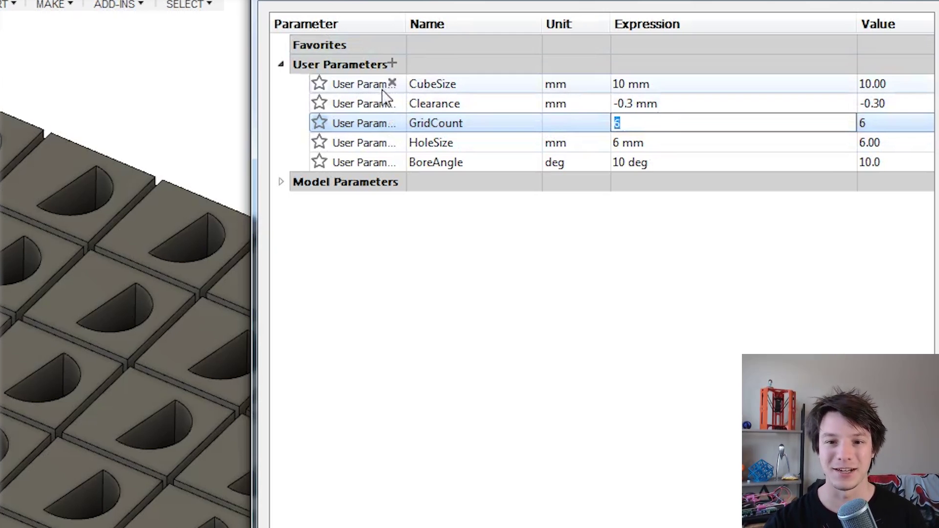
pyautogui.click(392, 64)
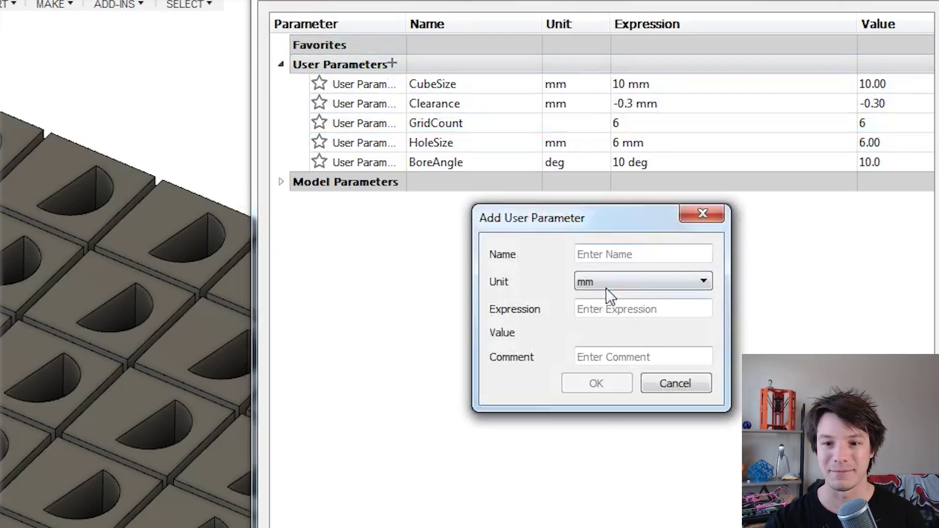
pyautogui.click(606, 288)
pyautogui.click(615, 300)
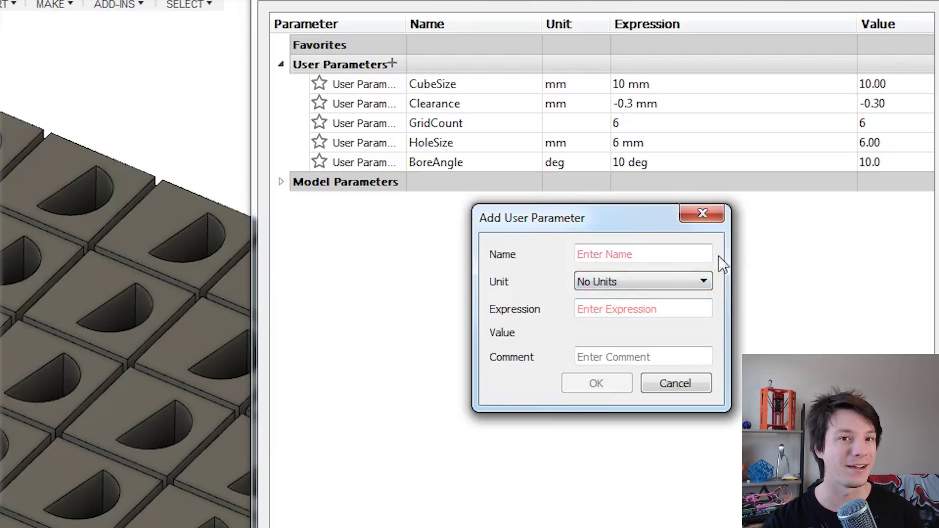
pyautogui.click(659, 385)
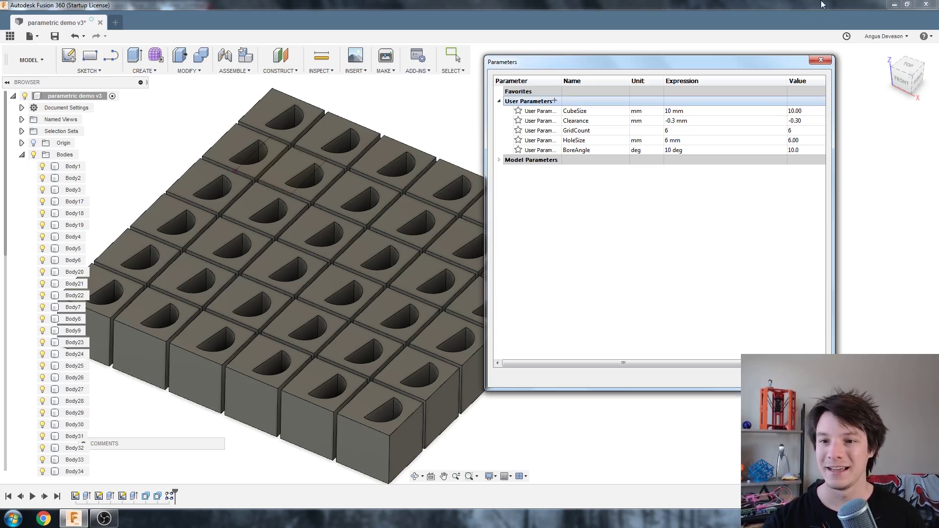
# Set the cube pattern's spacing to a fixed 10 mm.
pyautogui.click(821, 60)
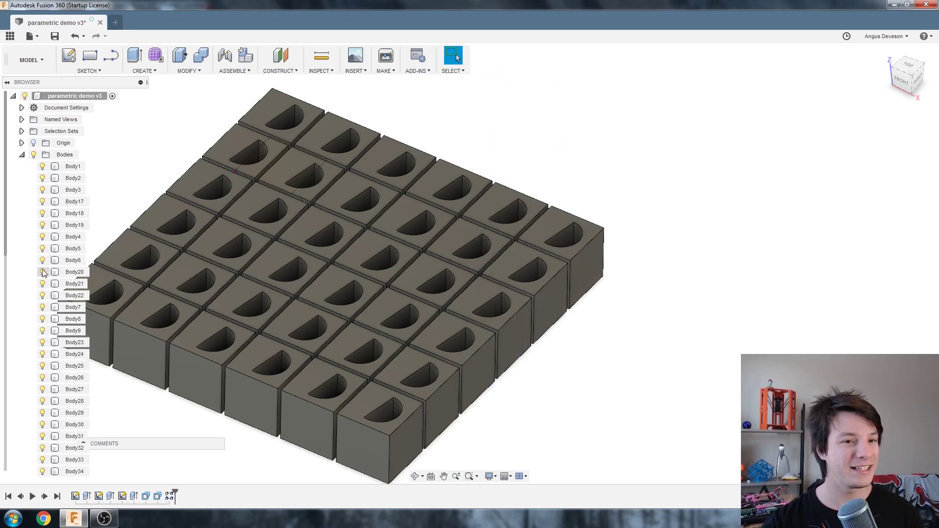
pyautogui.scroll(-2, 220, 288)
pyautogui.scroll(2, 221, 287)
pyautogui.rightClick(169, 496)
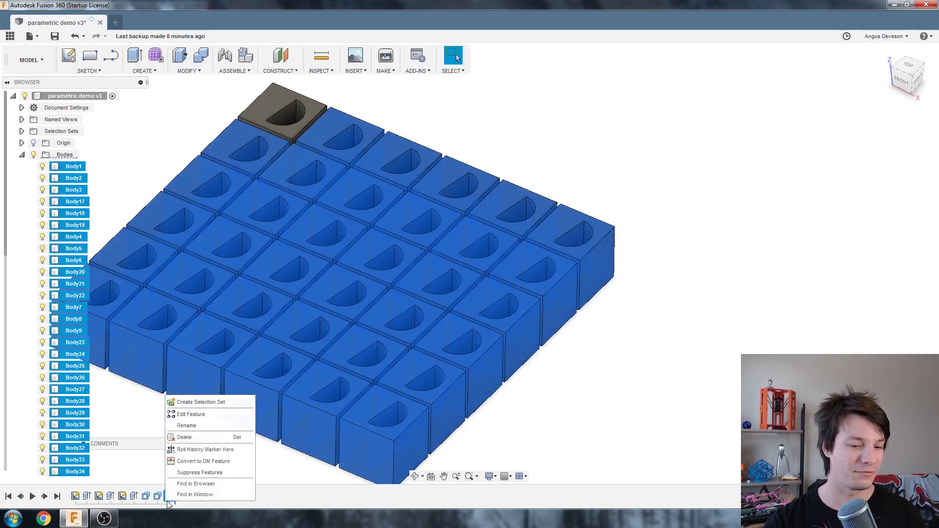
pyautogui.click(188, 415)
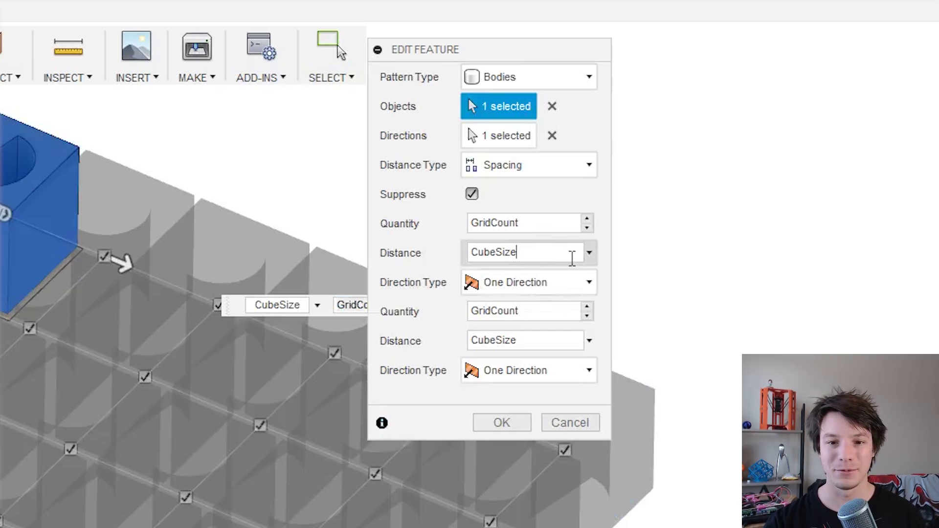
pyautogui.doubleClick(571, 160)
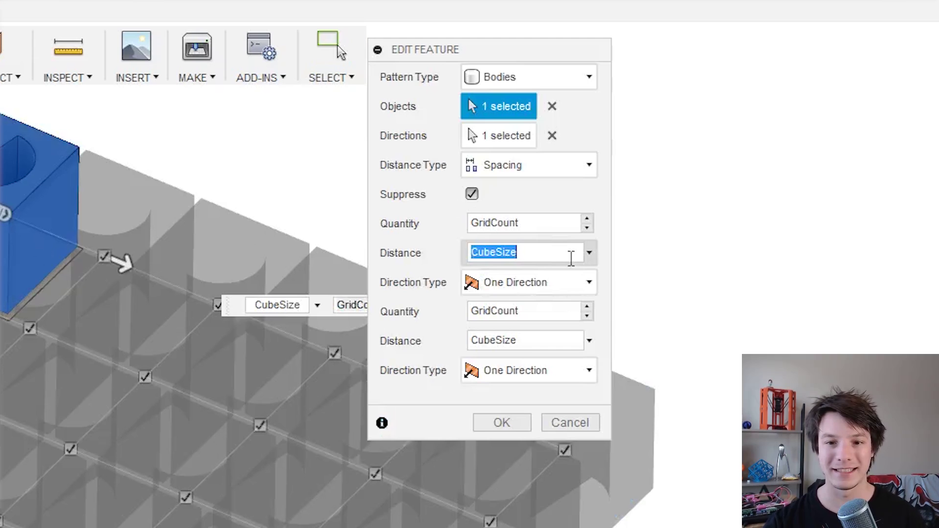
pyautogui.write('10')
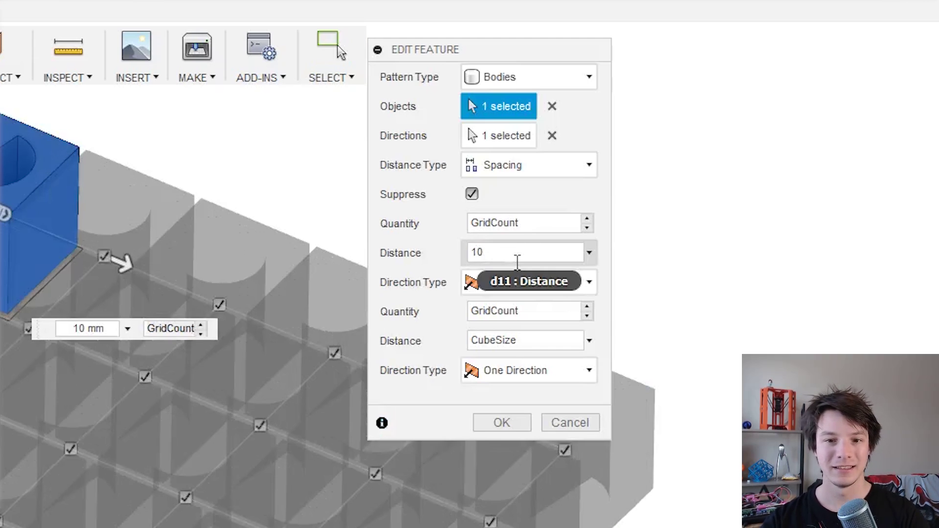
pyautogui.click(502, 423)
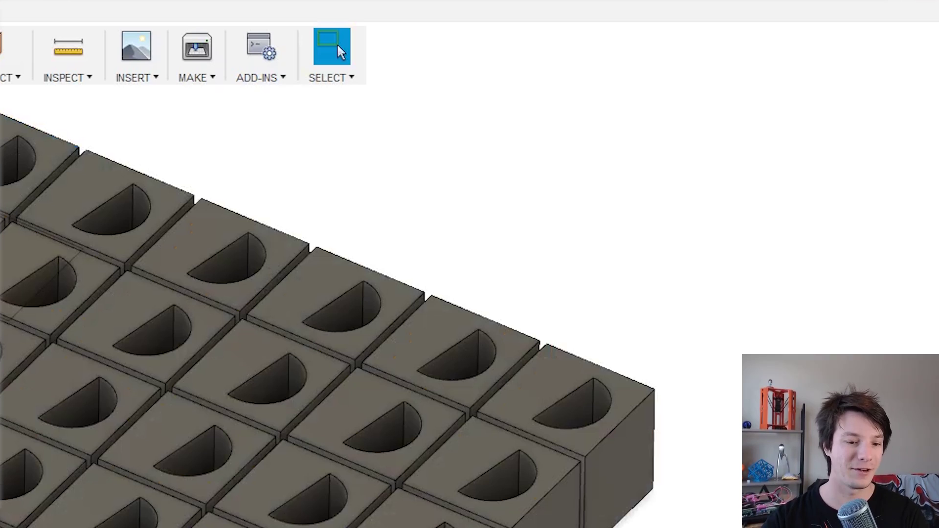
# Change the pattern spacing to the CubeSize parameter and reopen the pattern to check it.
pyautogui.doubleClick(180, 394)
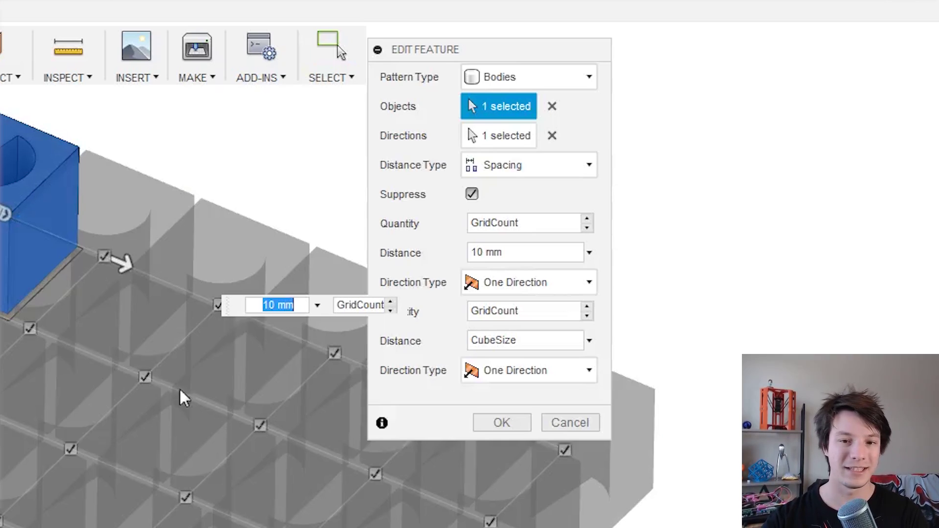
pyautogui.tripleClick(526, 250)
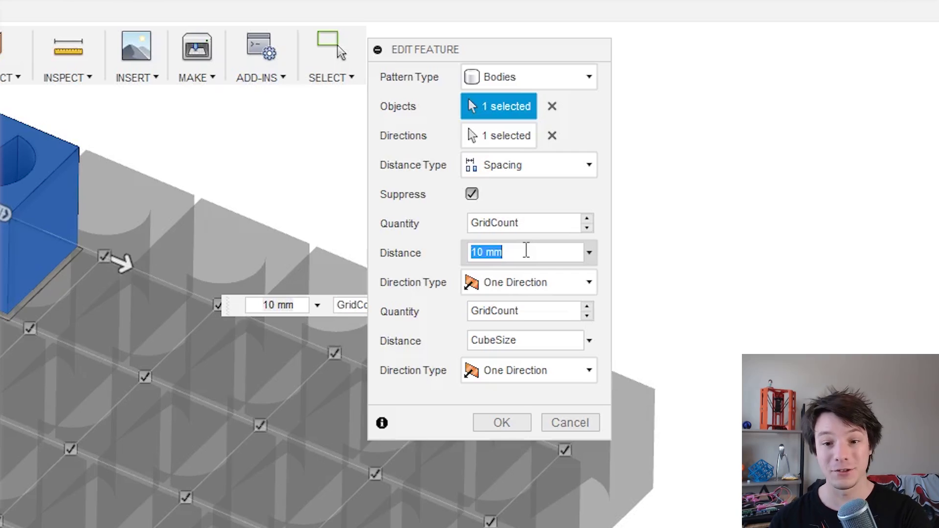
pyautogui.write('cub')
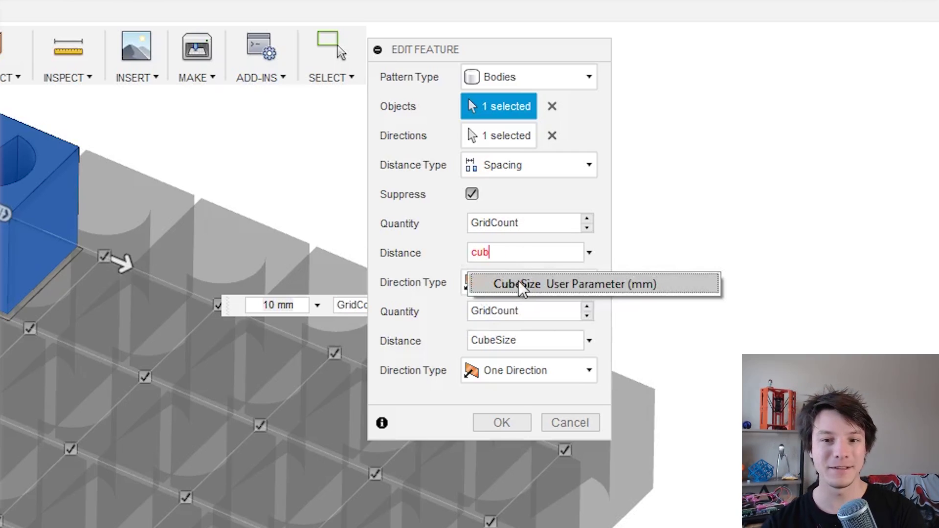
pyautogui.click(519, 284)
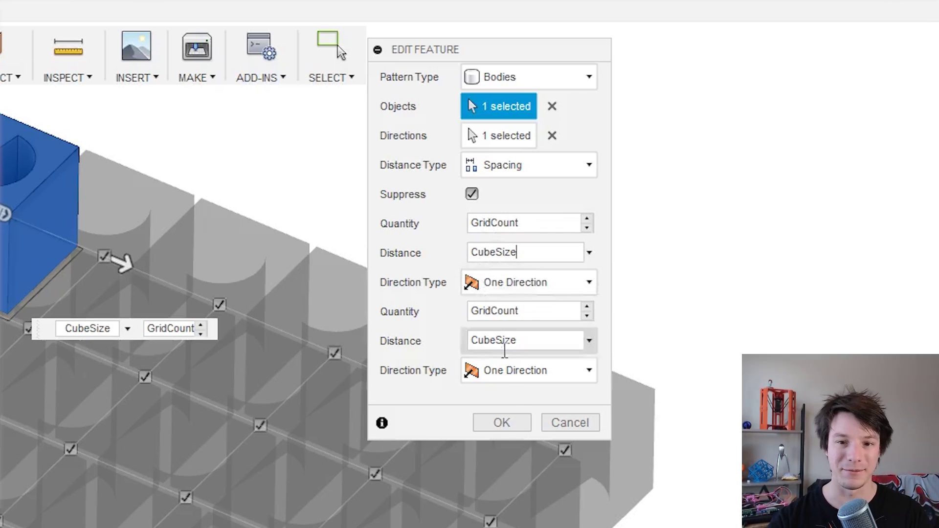
pyautogui.click(501, 422)
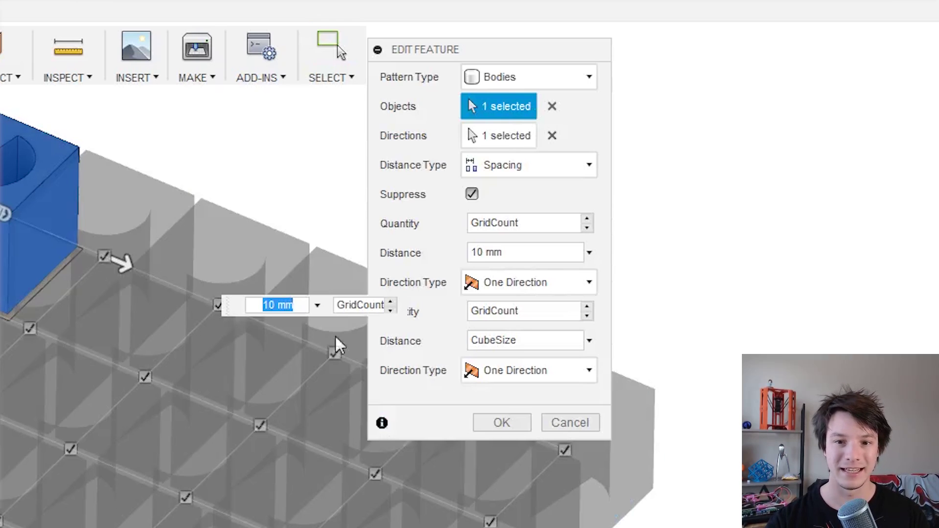
pyautogui.click(557, 258)
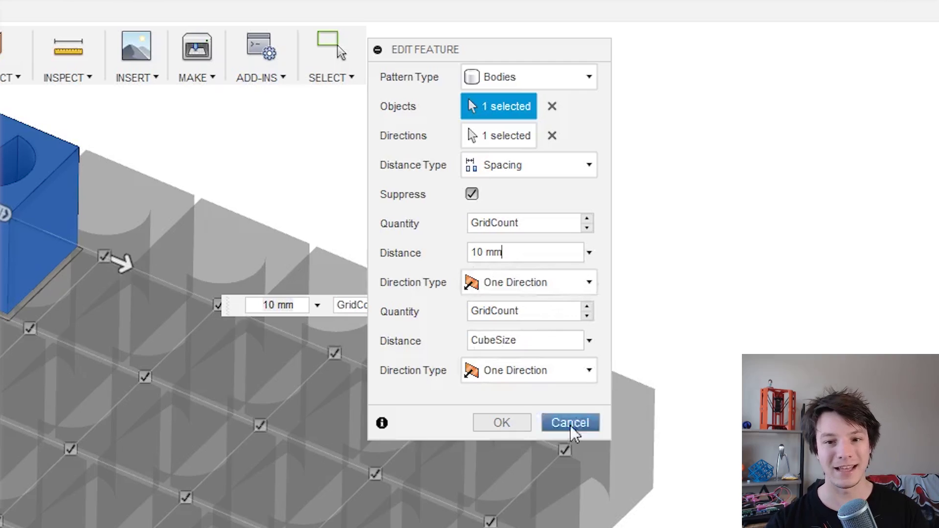
# Change the CubeSize parameter to 20 mm.
pyautogui.click(571, 420)
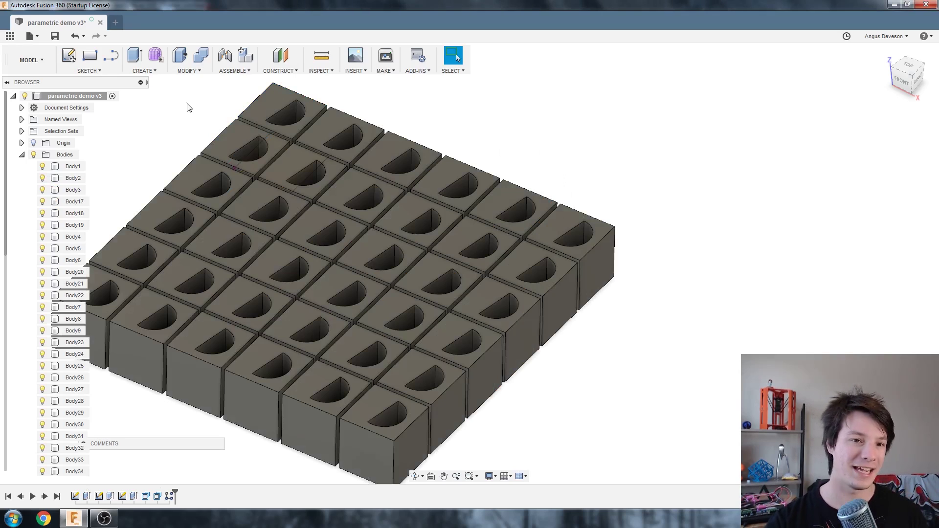
pyautogui.click(192, 72)
pyautogui.click(204, 307)
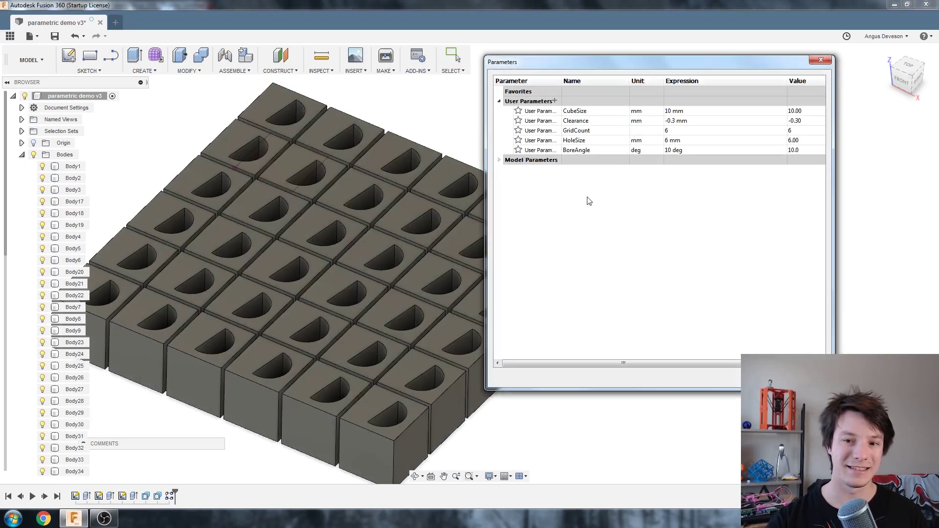
pyautogui.doubleClick(691, 111)
pyautogui.tripleClick(691, 111)
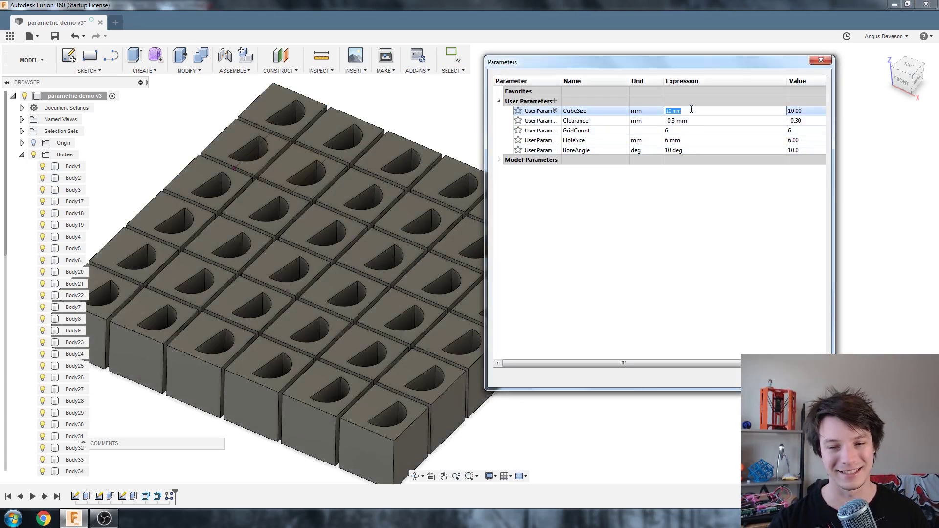
pyautogui.write('20')
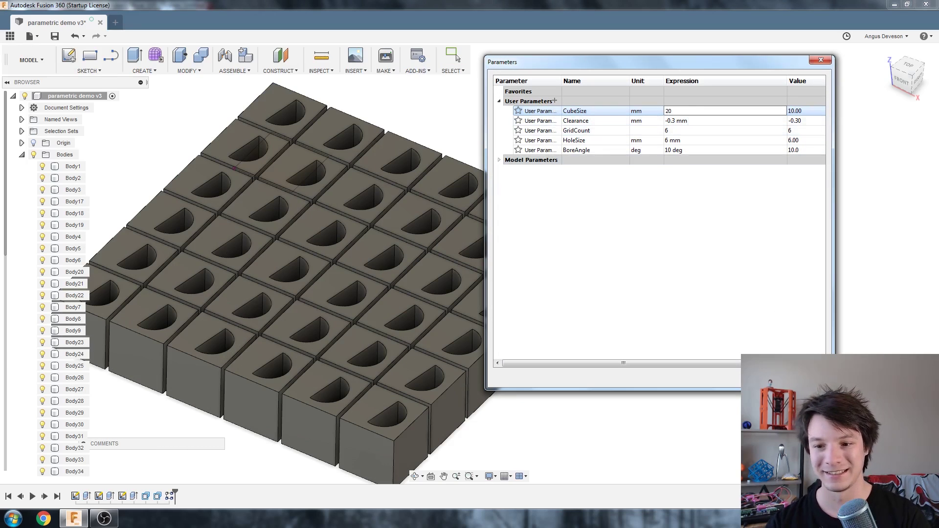
pyautogui.press('Return')
# Set the cube pattern's spacing to the CubeSize parameter.
pyautogui.rightClick(170, 496)
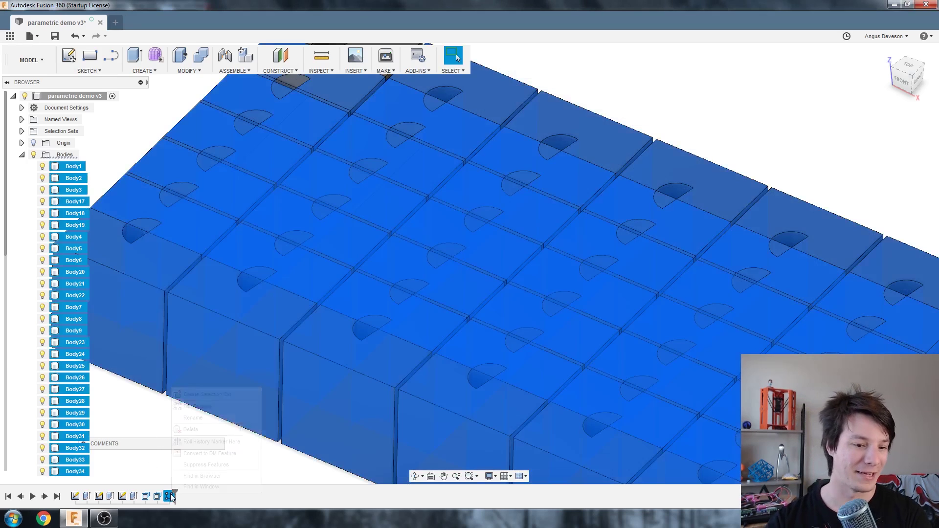
pyautogui.click(197, 406)
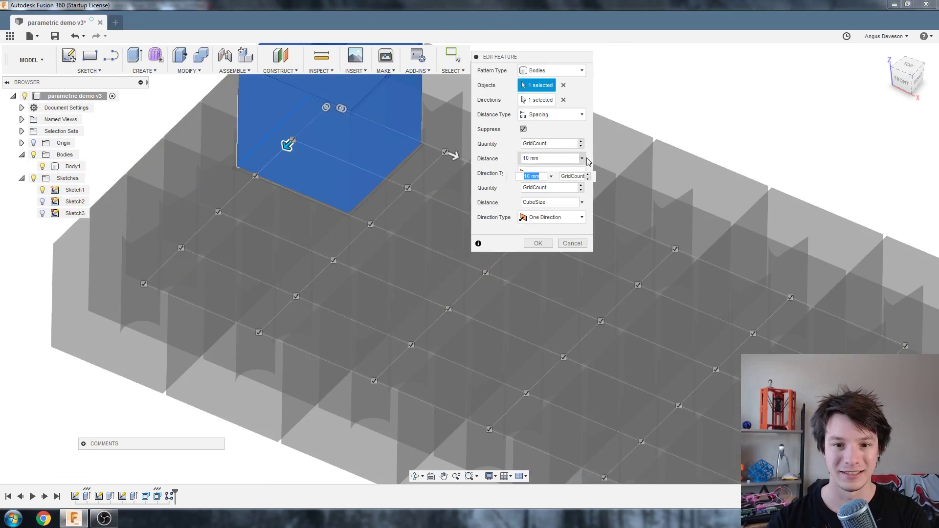
pyautogui.doubleClick(554, 154)
pyautogui.click(554, 155)
pyautogui.write('cub')
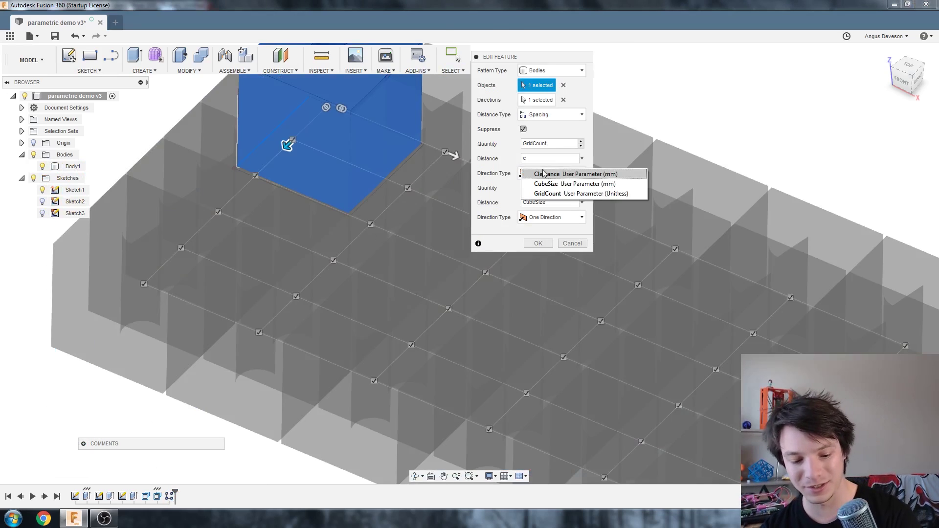
pyautogui.click(539, 177)
pyautogui.click(538, 243)
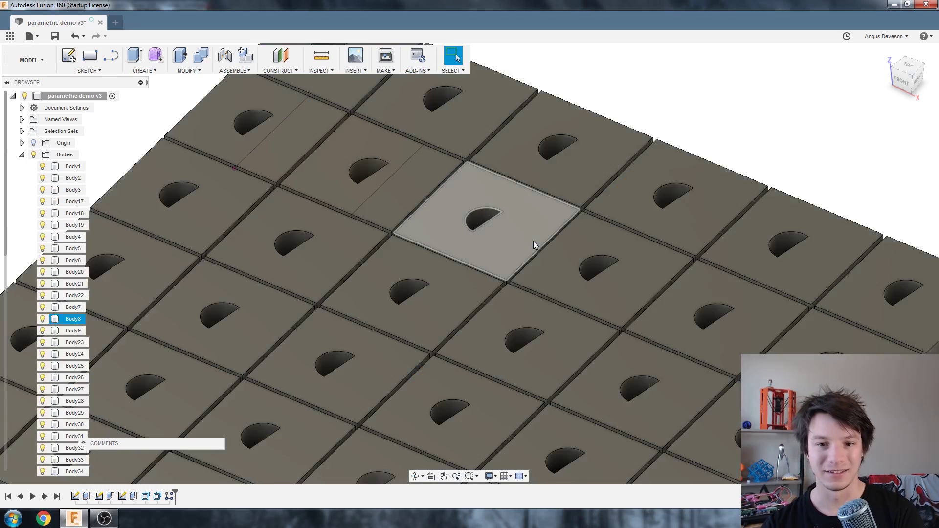
pyautogui.scroll(3, 422, 216)
# Set CubeSize back to 10 mm in the user parameters.
pyautogui.click(189, 70)
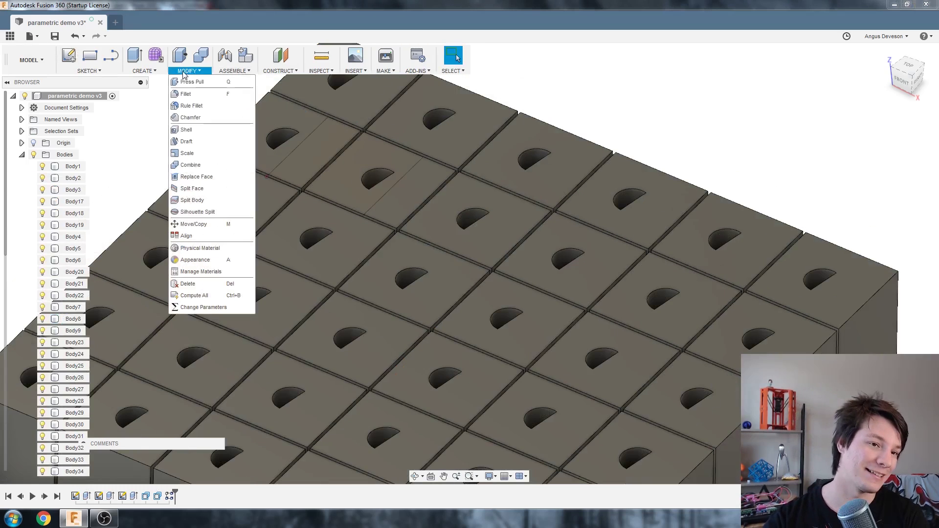
pyautogui.click(179, 309)
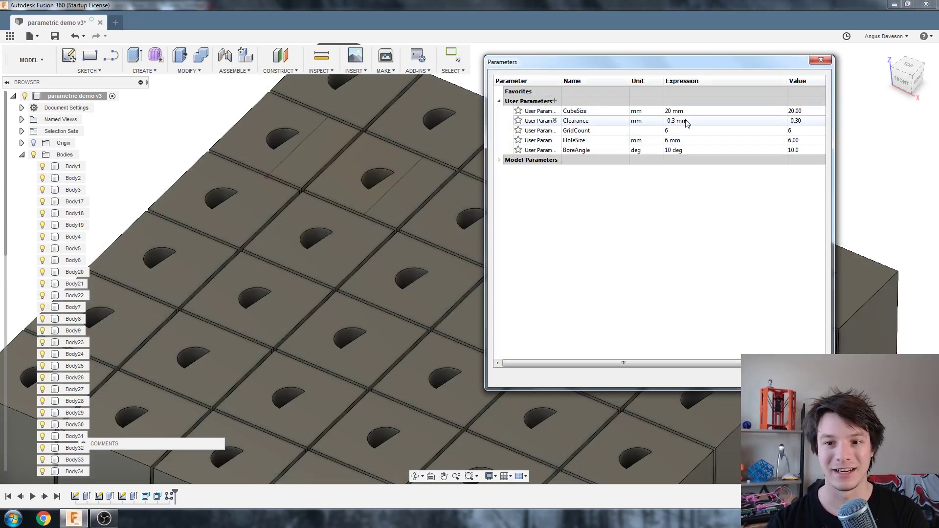
pyautogui.doubleClick(690, 111)
pyautogui.write('10')
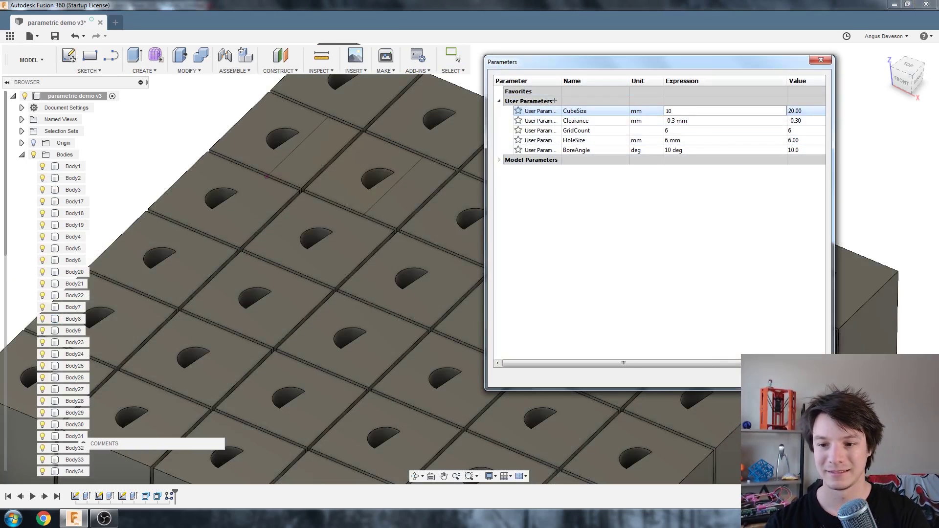
pyautogui.press('Return')
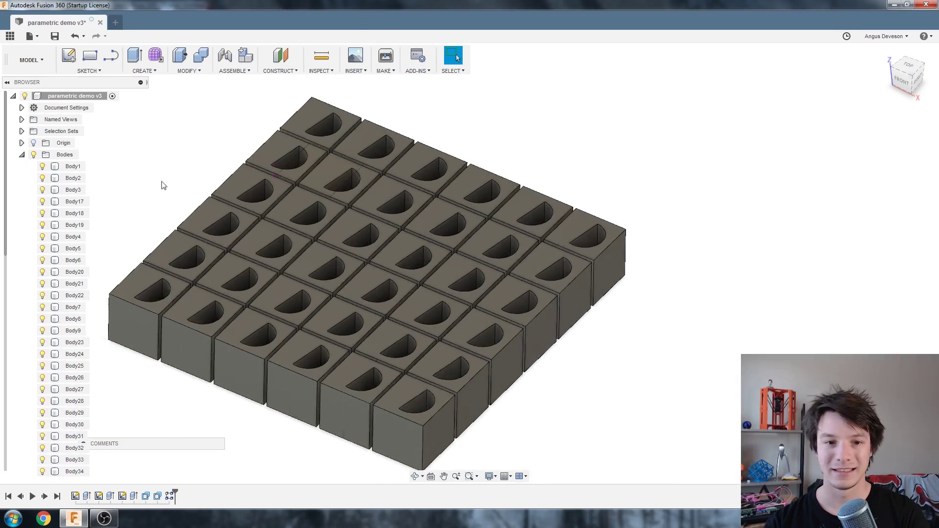
# Open the cube pattern feature's settings for editing.
pyautogui.rightClick(170, 496)
pyautogui.click(192, 406)
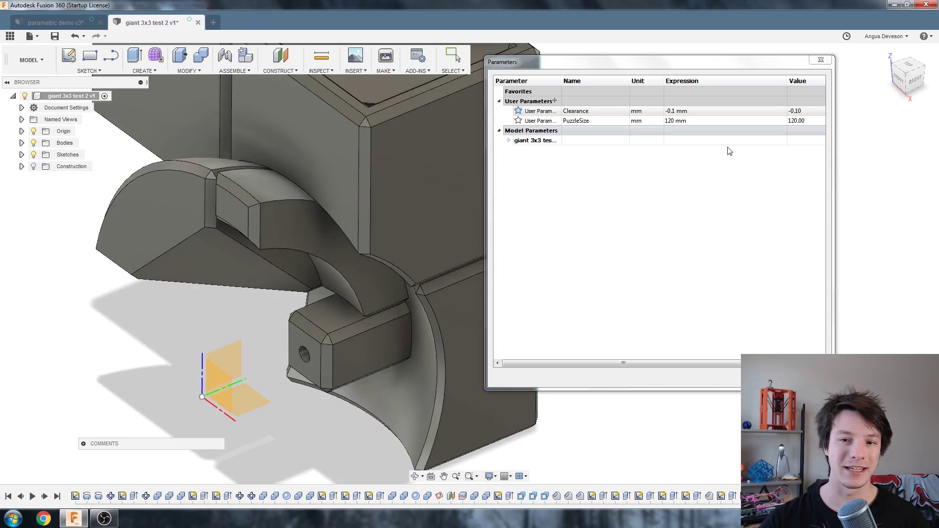
# Set Clearance to -0.5 mm and orbit the model to inspect the regenerated mechanism.
pyautogui.doubleClick(614, 112)
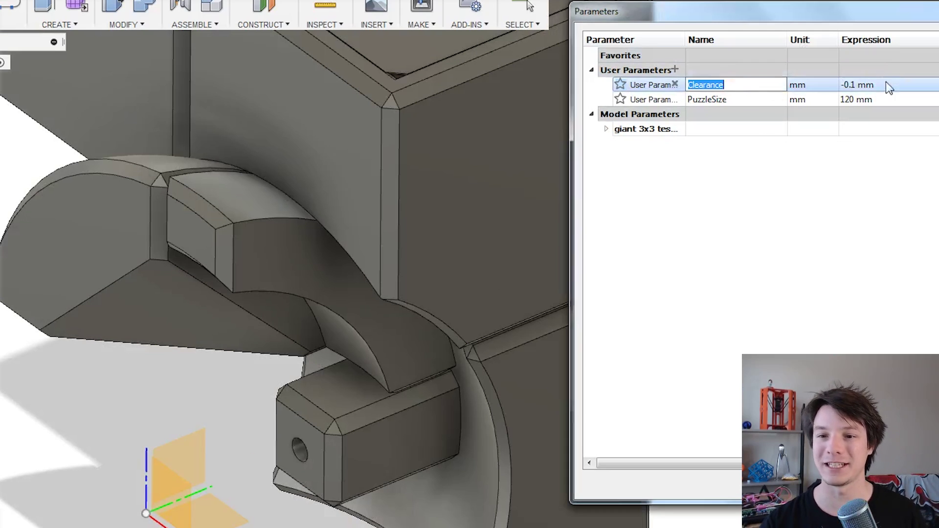
pyautogui.click(697, 110)
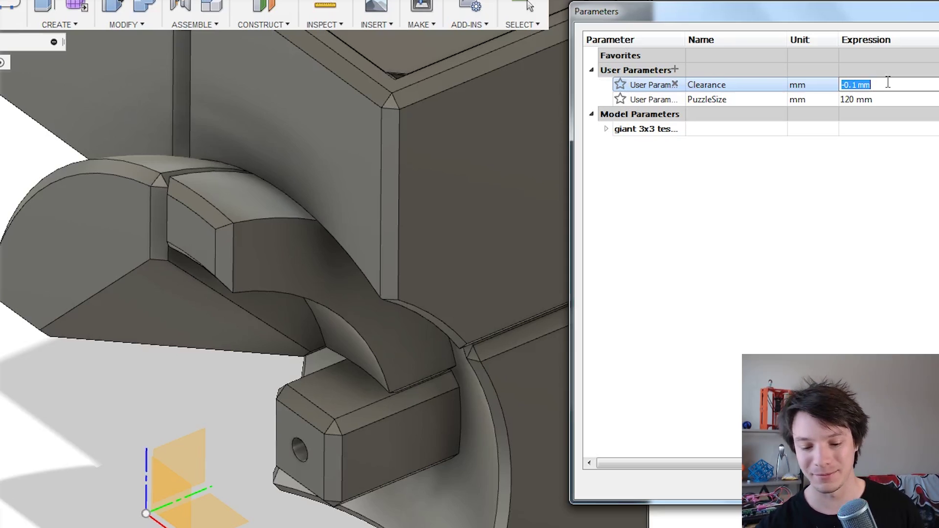
pyautogui.write('-0.')
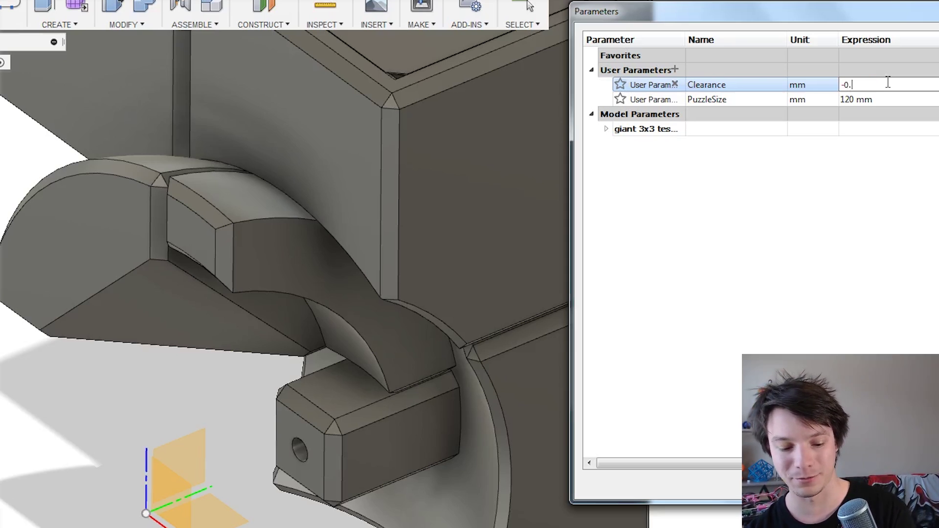
pyautogui.write('5')
pyautogui.press('Return')
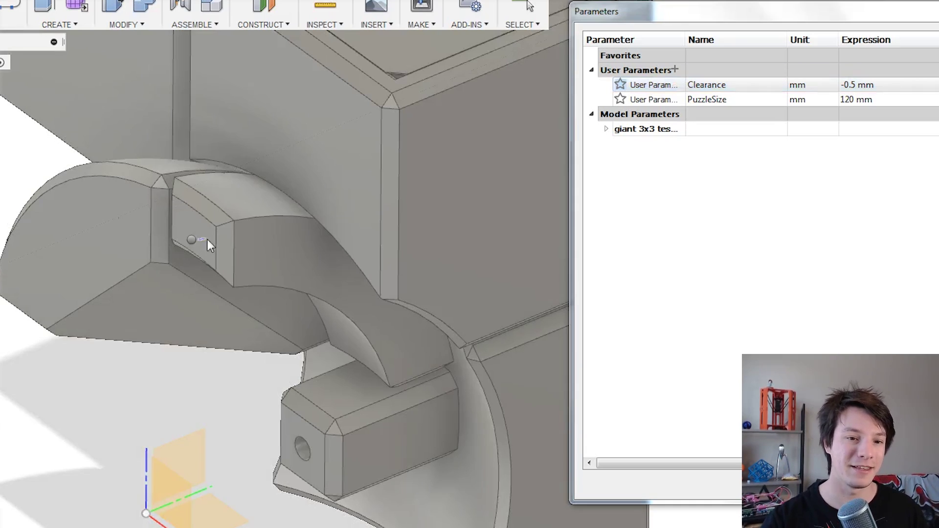
pyautogui.rightClick(206, 240)
pyautogui.press('Escape')
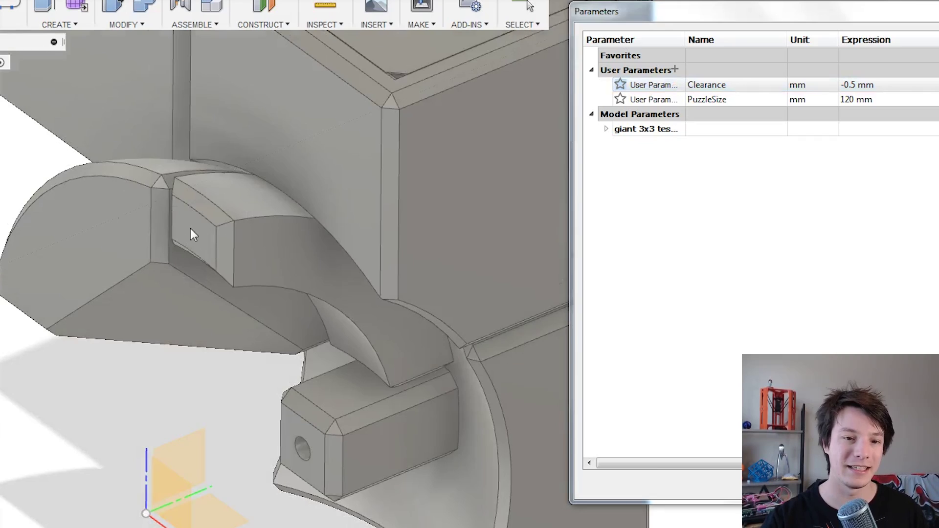
pyautogui.keyDown('shift'); pyautogui.moveTo(192, 235); pyautogui.dragTo(207, 184, button='middle'); pyautogui.keyUp('shift')
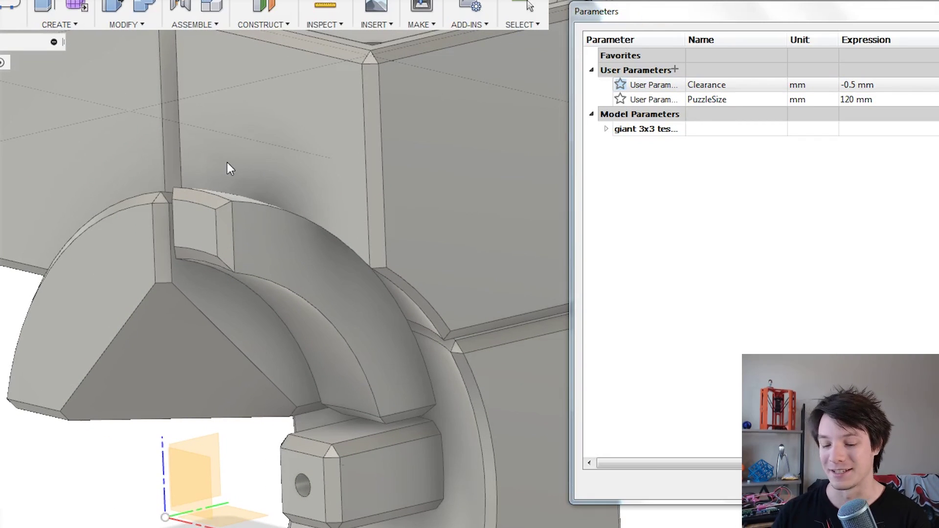